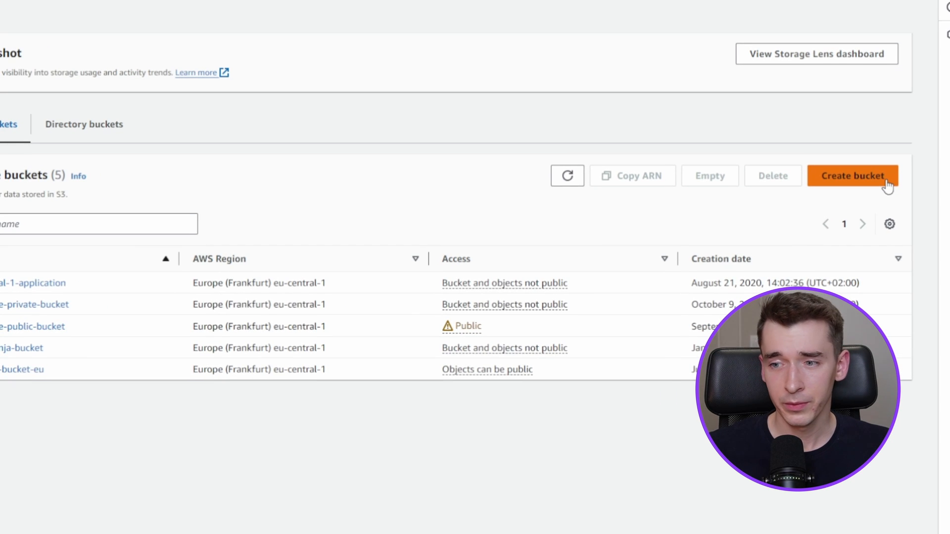
# Create an S3 bucket named snowflake-ninja-si-bucket in Europe (Frankfurt) eu-central-1, keeping ACLs disabled and all public access blocked.
pyautogui.click(853, 176)
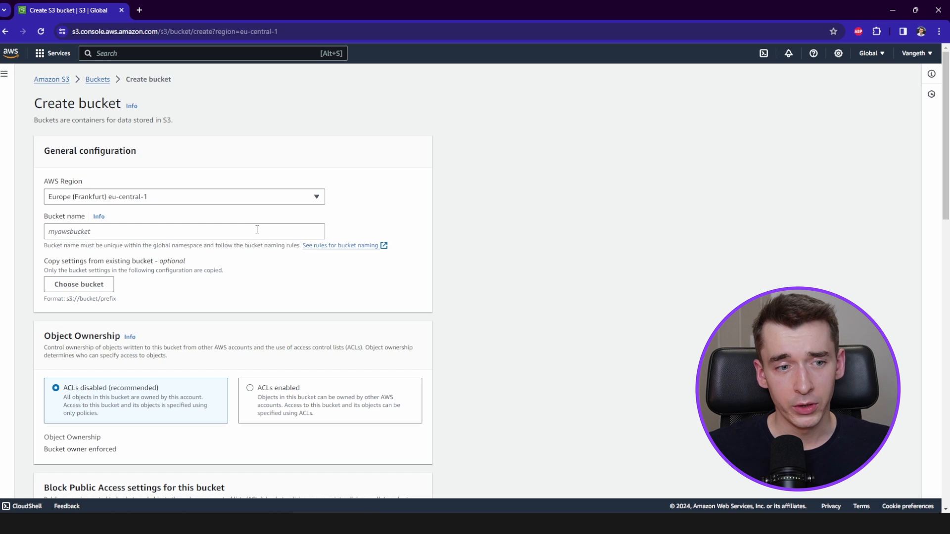
pyautogui.click(258, 228)
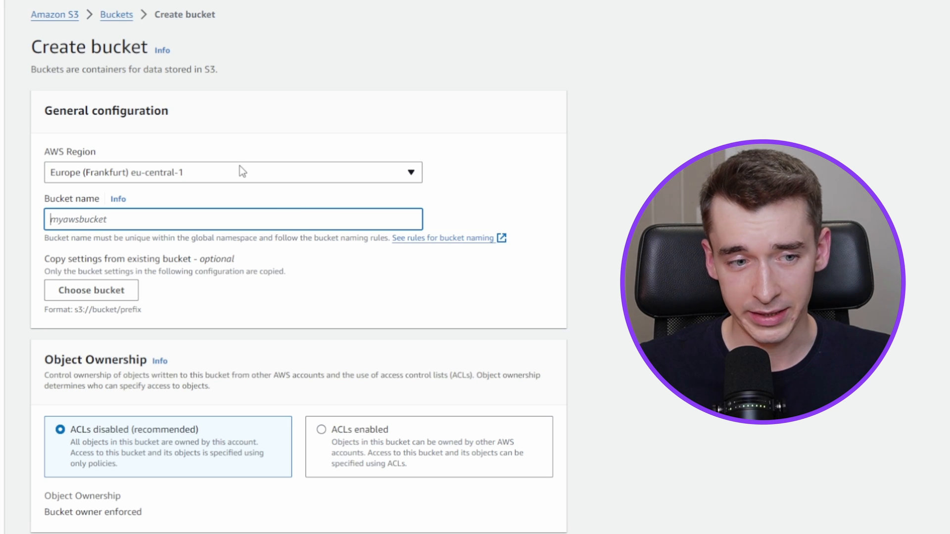
pyautogui.write('snowflake-ninja-si-bucket')
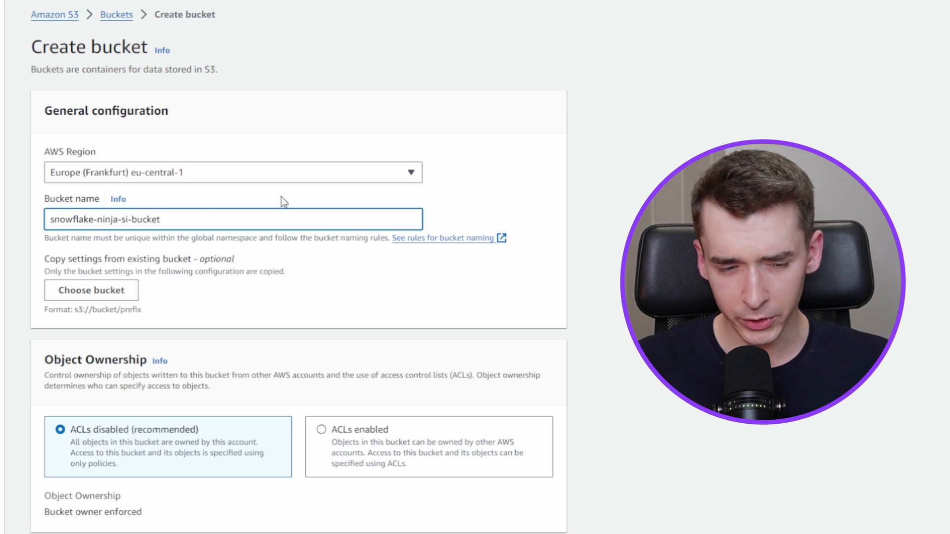
pyautogui.click(421, 283)
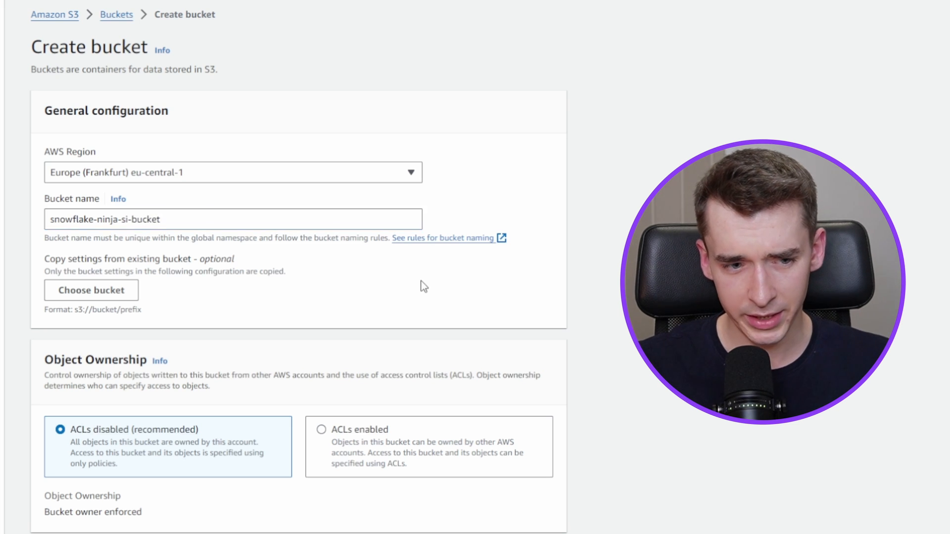
pyautogui.scroll(-3, 470, 271)
pyautogui.scroll(-3, 478, 252)
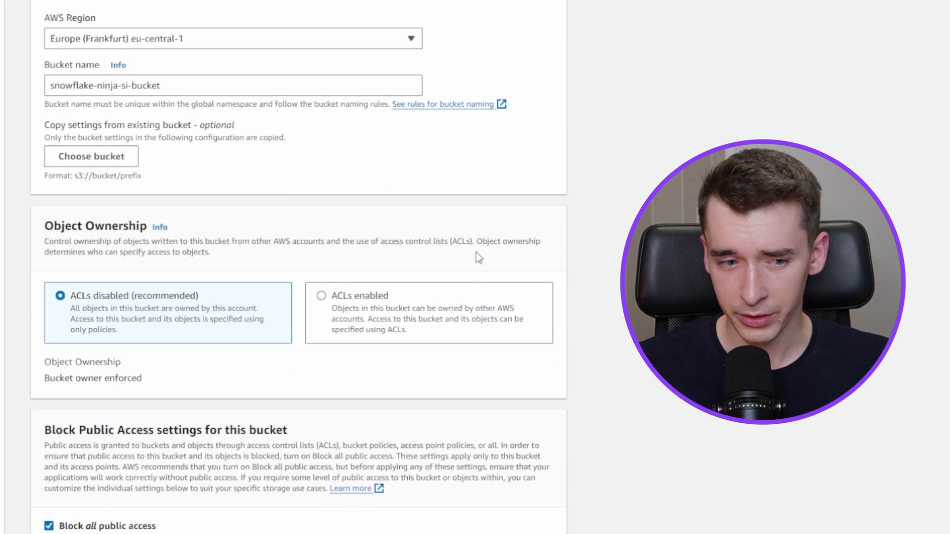
pyautogui.scroll(-15, 477, 234)
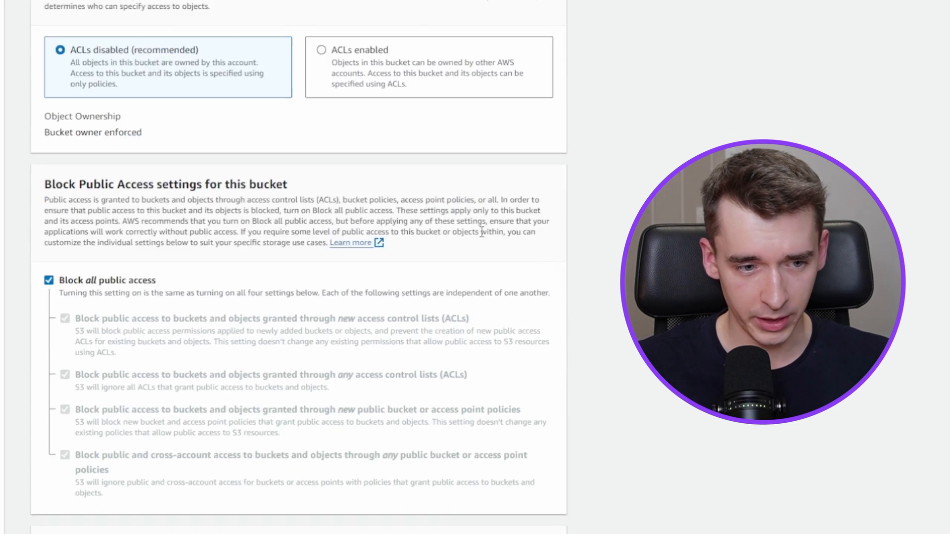
pyautogui.scroll(-3, 345, 241)
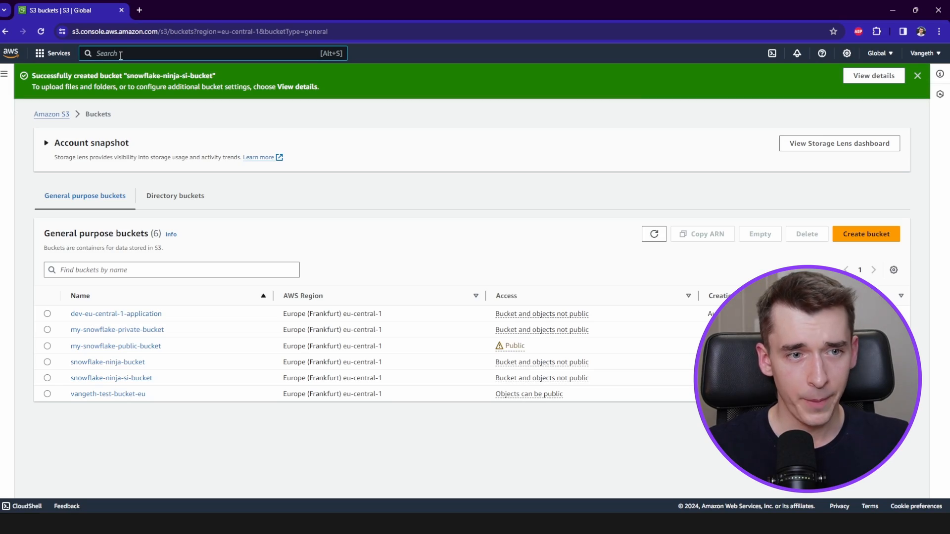
# Find the IAM service and examine the STS status of the regional endpoints in its account settings.
pyautogui.write('iam')
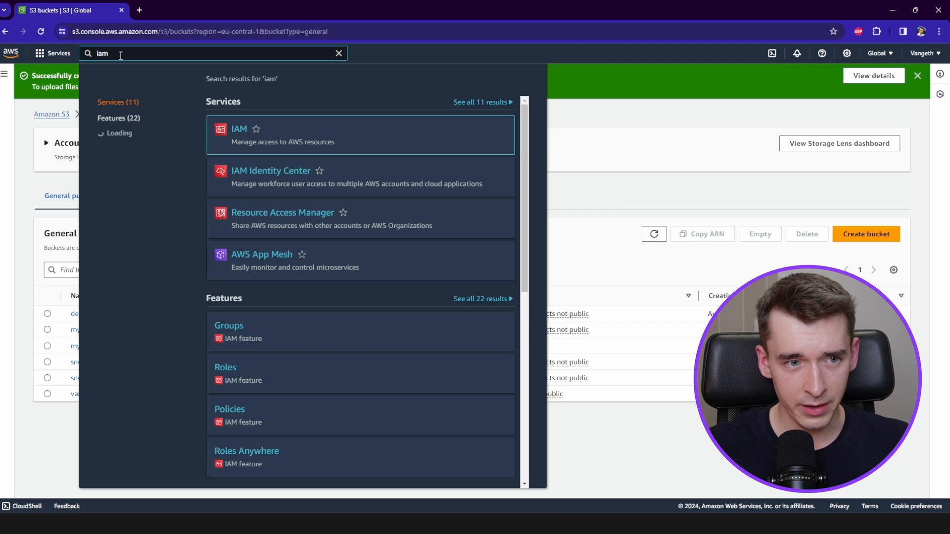
pyautogui.click(237, 133)
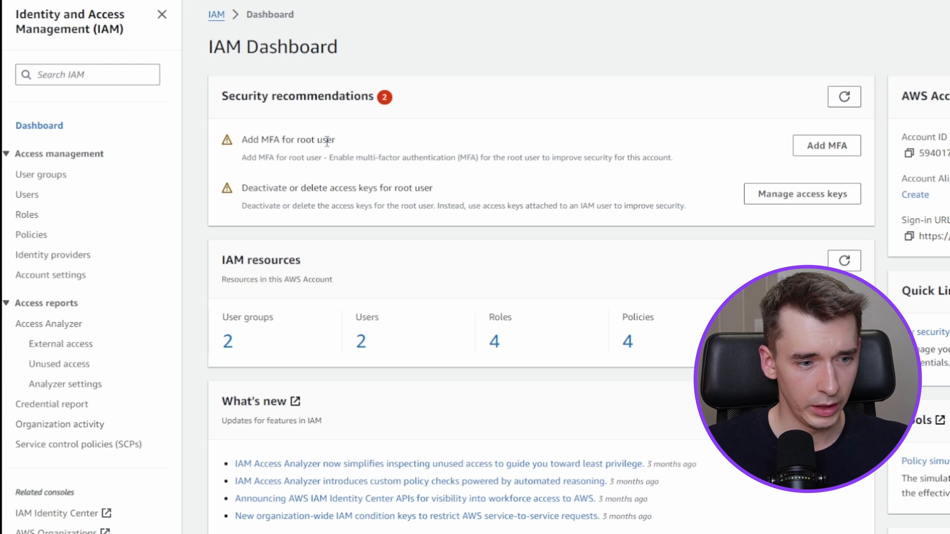
pyautogui.scroll(-1, 324, 144)
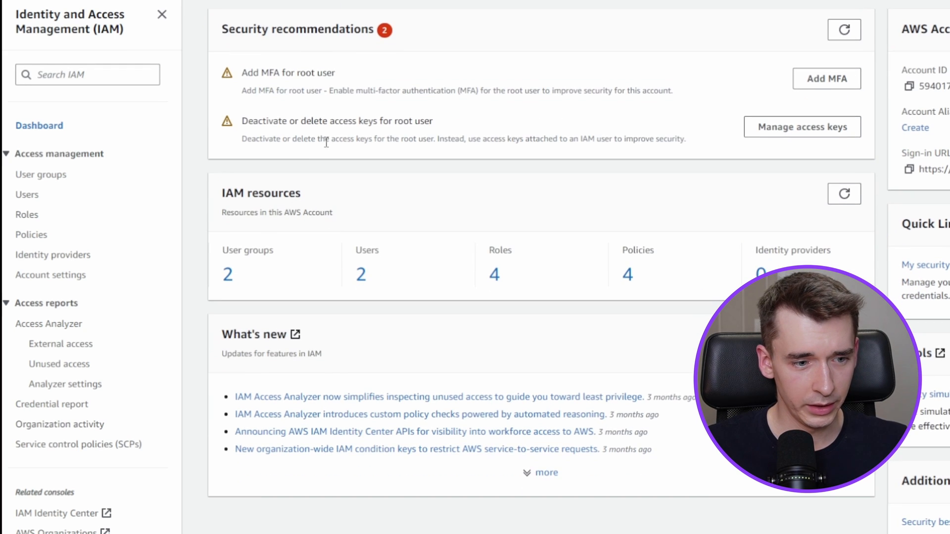
pyautogui.click(56, 278)
pyautogui.scroll(-7, 301, 244)
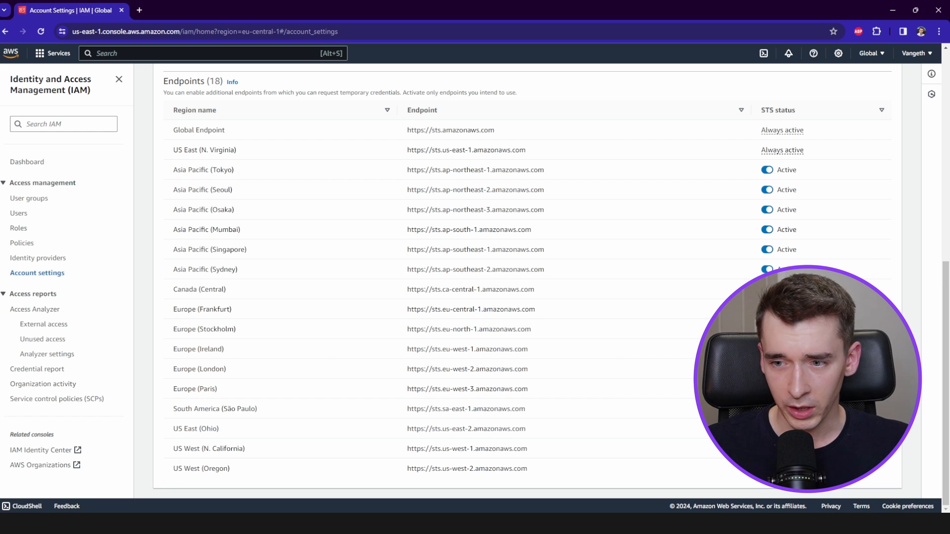
pyautogui.moveTo(944, 291); pyautogui.dragTo(929, 280)
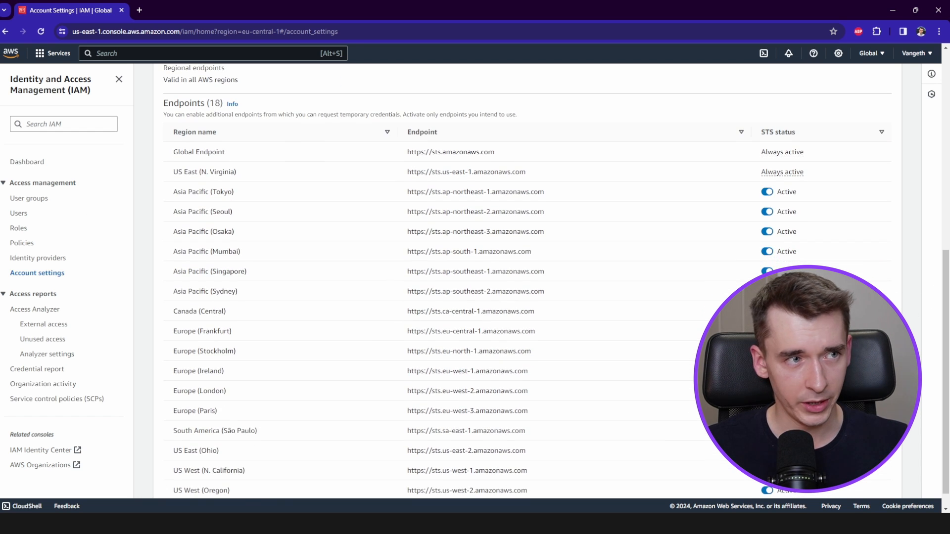
# Switch to Snowflake and check the cloud region in the current account's details.
pyautogui.moveTo(1, 40); pyautogui.dragTo(208, 9)
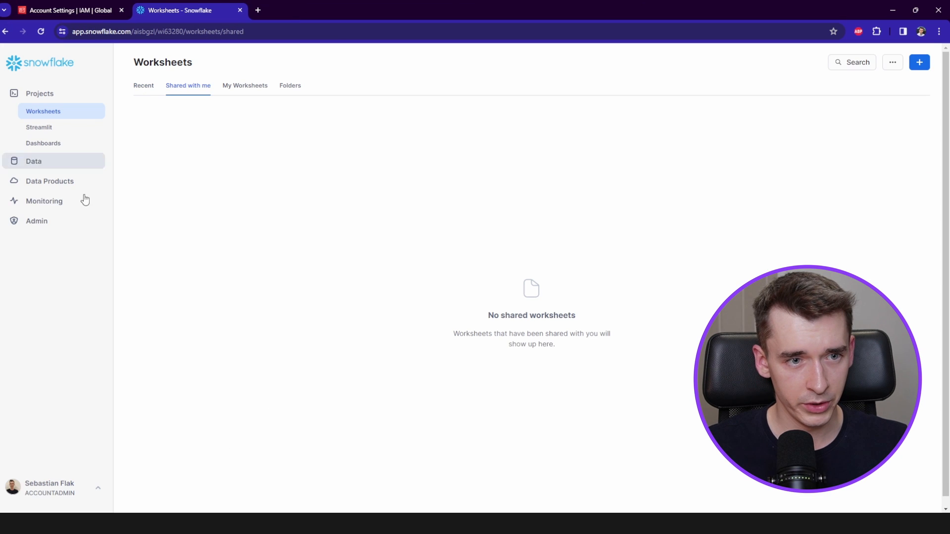
pyautogui.click(96, 492)
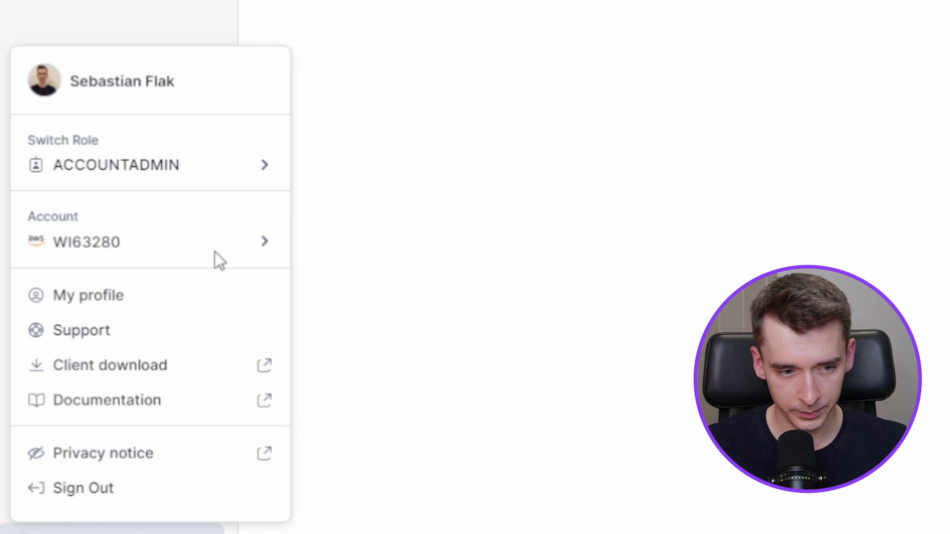
pyautogui.moveTo(239, 229)
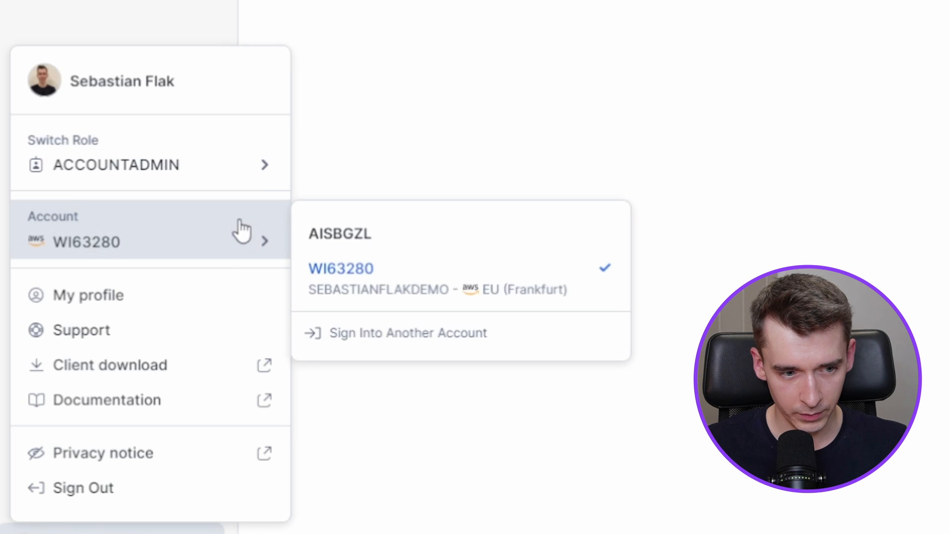
pyautogui.moveTo(579, 308)
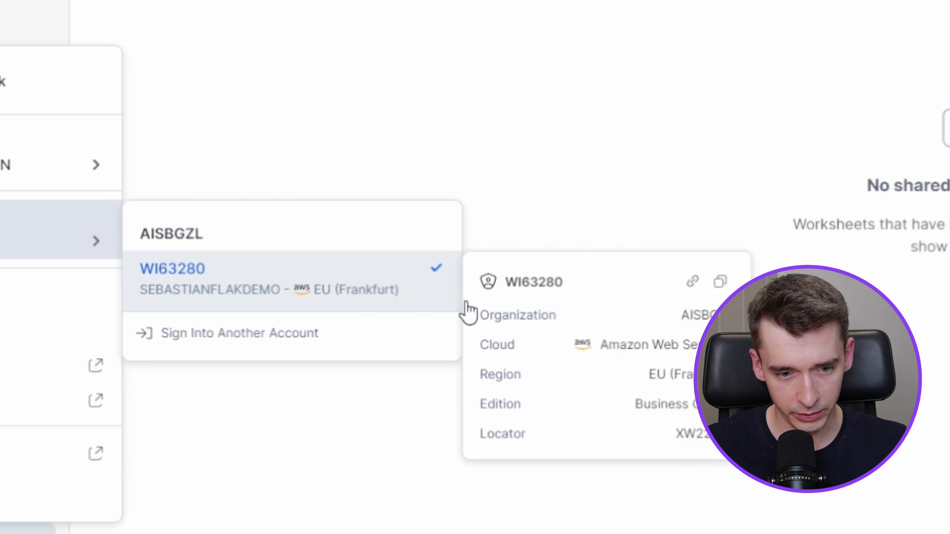
pyautogui.moveTo(516, 382)
pyautogui.mouseDown()
pyautogui.moveTo(625, 378)
pyautogui.moveTo(527, 378)
pyautogui.mouseUp()
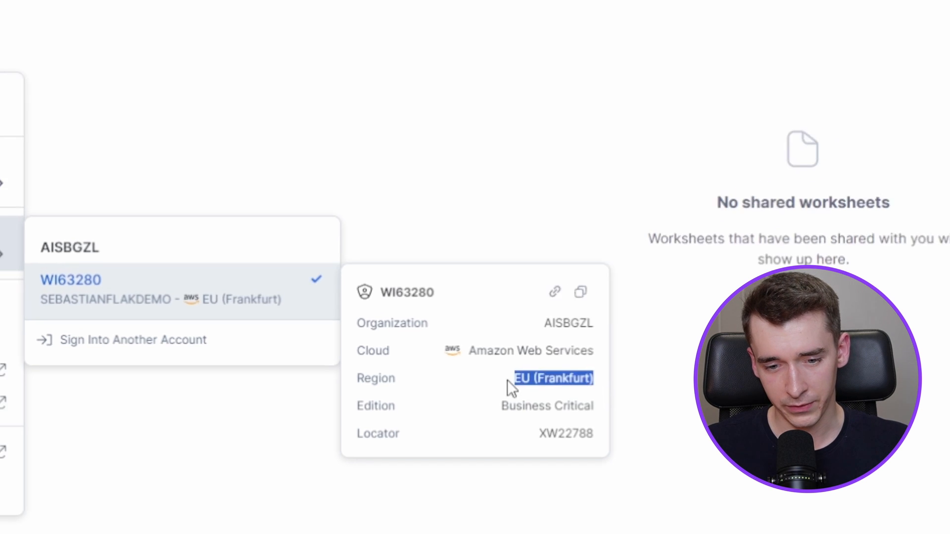
pyautogui.click(313, 131)
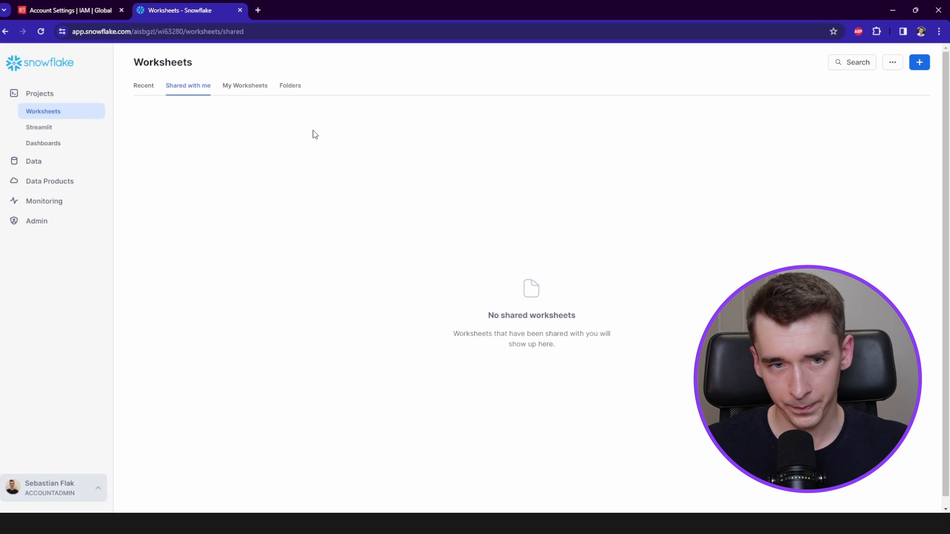
# Return to AWS IAM and start a new policy in the JSON policy editor.
pyautogui.click(74, 10)
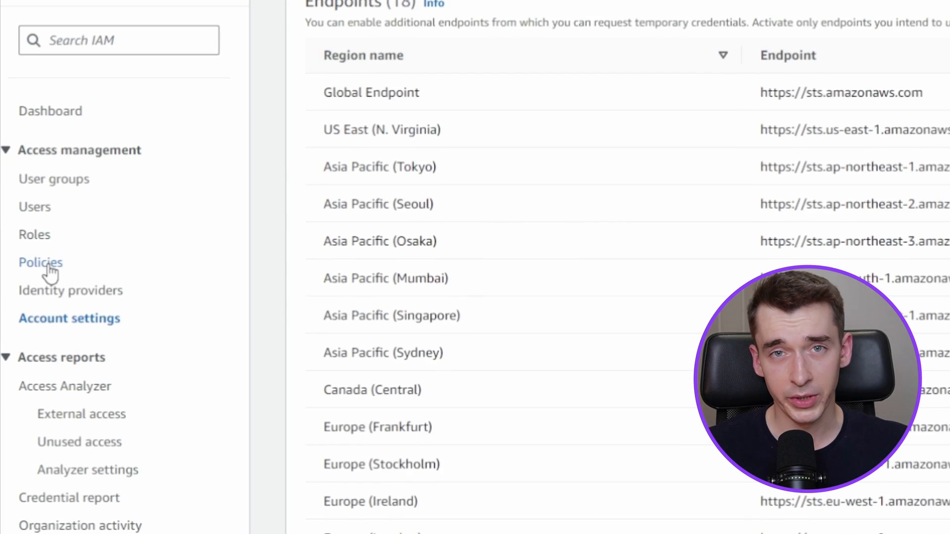
pyautogui.click(27, 248)
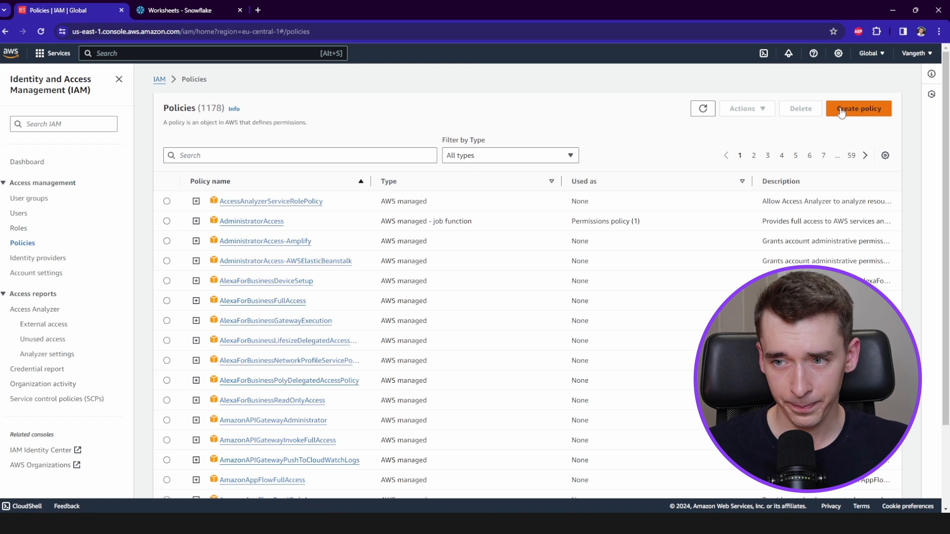
pyautogui.click(848, 110)
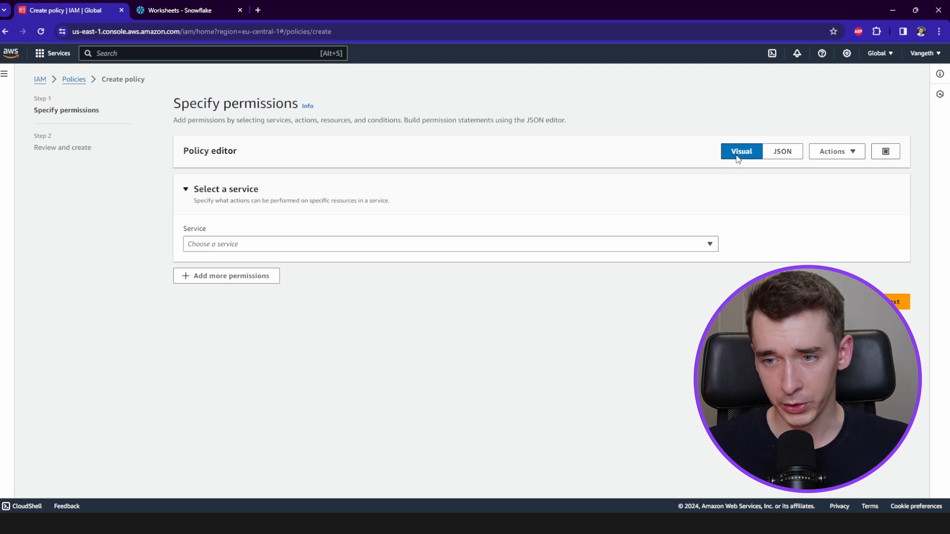
pyautogui.click(784, 153)
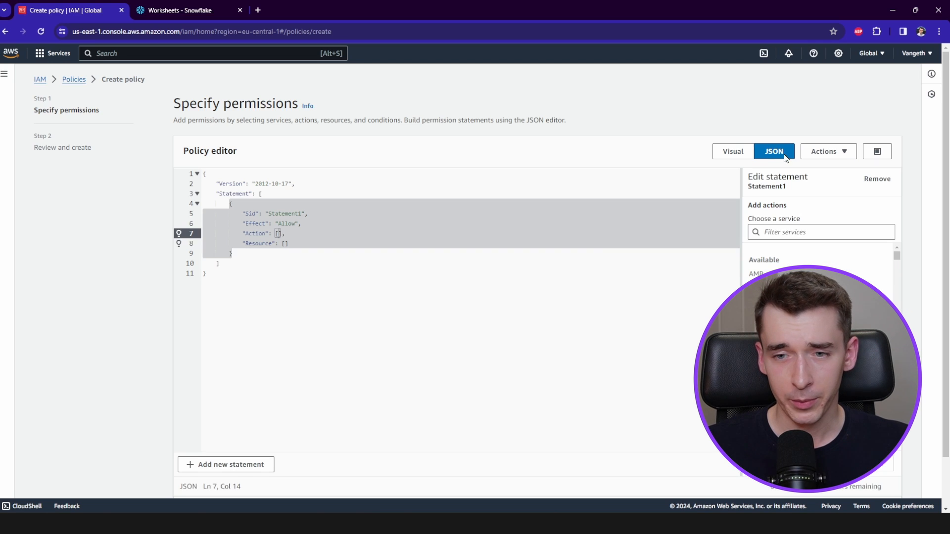
# Replace the whole default policy JSON with the copied S3 access policy template containing <bucket> and <prefix> placeholders.
pyautogui.click(407, 264)
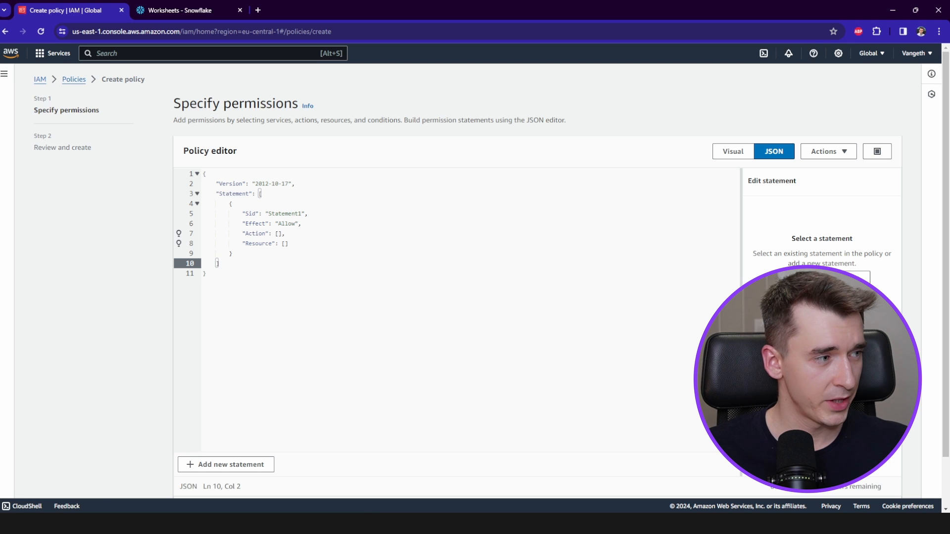
pyautogui.click(360, 358)
pyautogui.hotkey('ctrl', 'a')
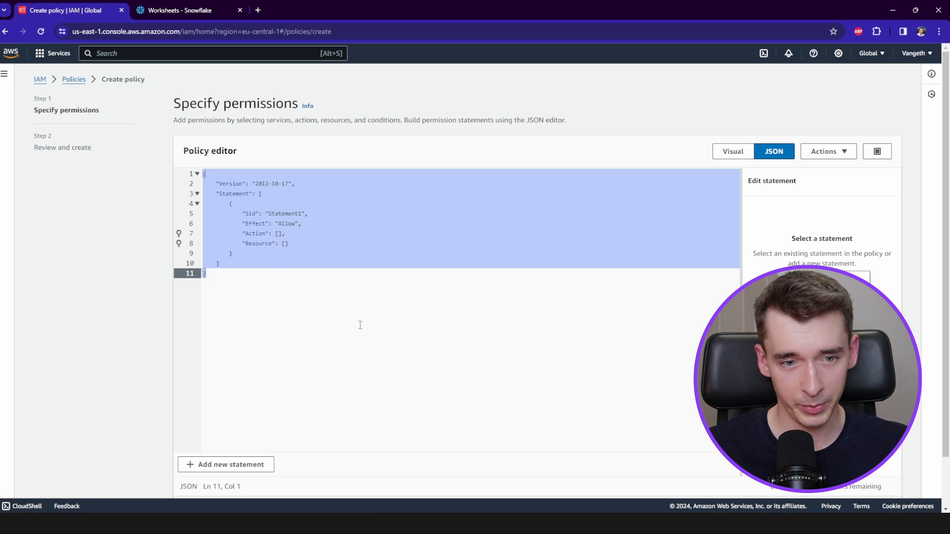
pyautogui.hotkey('ctrl', 'v')
pyautogui.scroll(2, 374, 300)
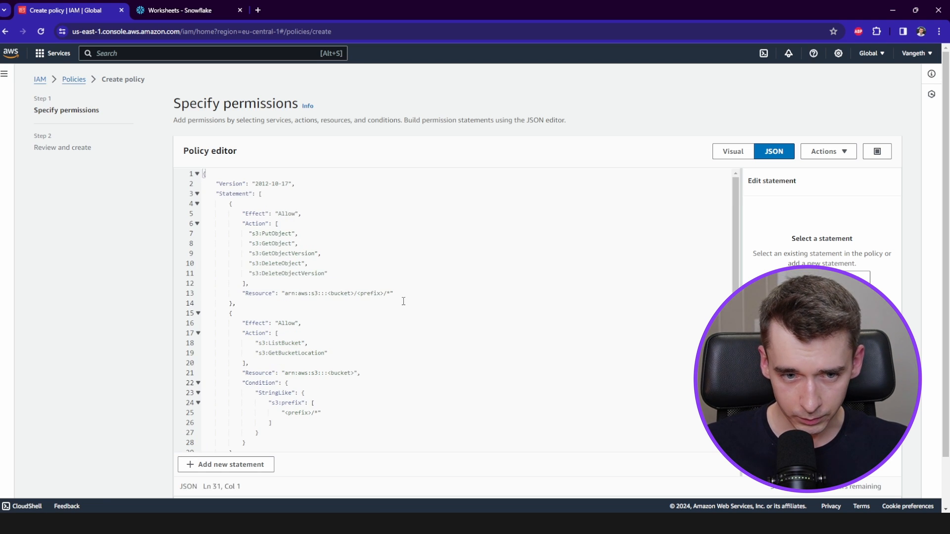
# Review the S3 actions allowed in both policy statements and the <bucket> placeholder in the first statement's resource ARN.
pyautogui.click(403, 302)
pyautogui.click(381, 268)
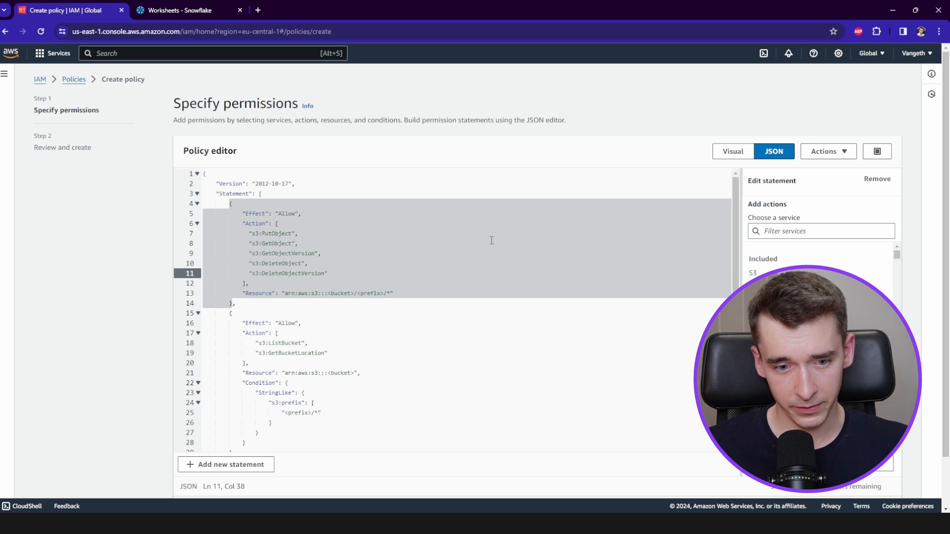
pyautogui.click(285, 243)
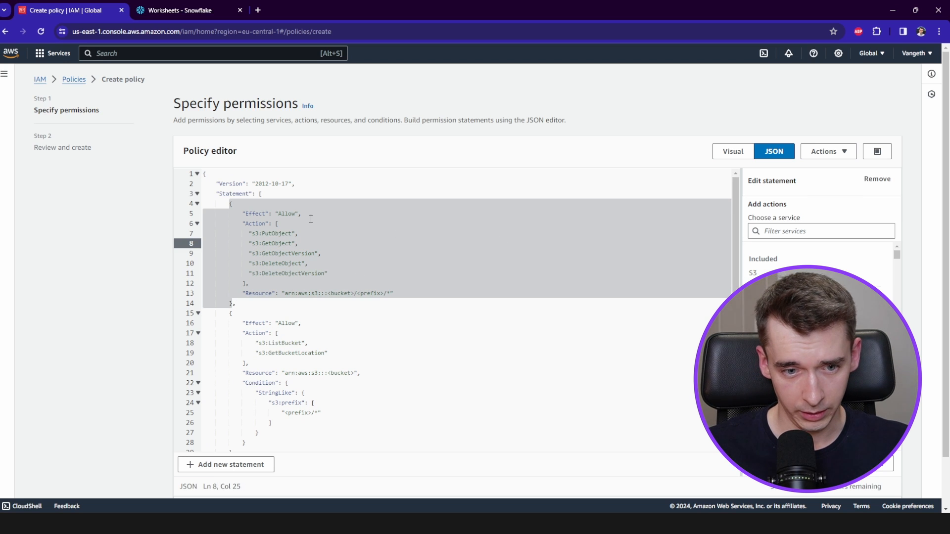
pyautogui.click(310, 219)
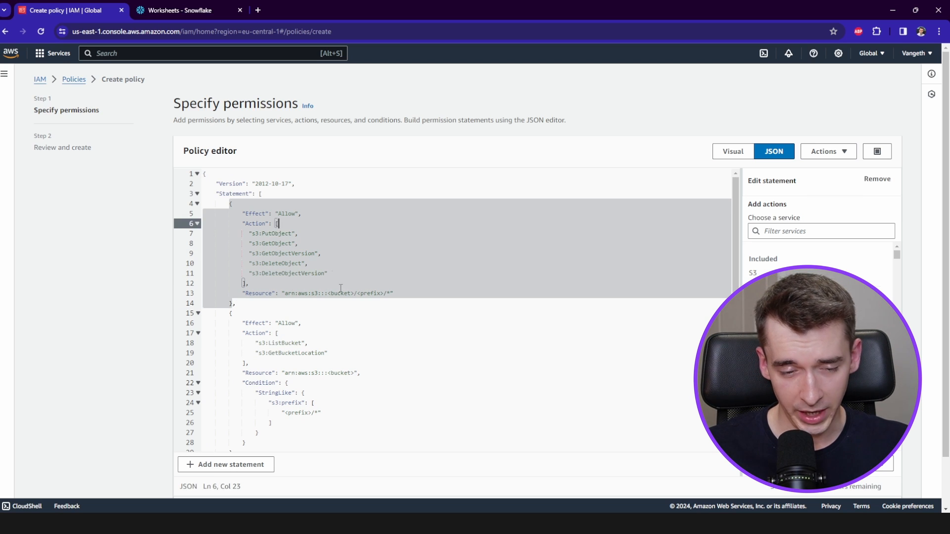
pyautogui.click(289, 334)
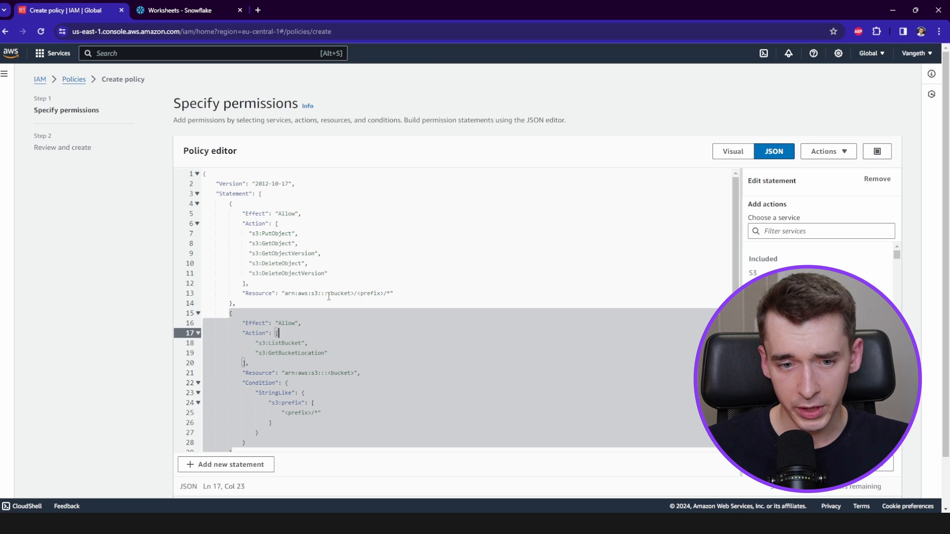
pyautogui.moveTo(328, 296); pyautogui.dragTo(350, 299)
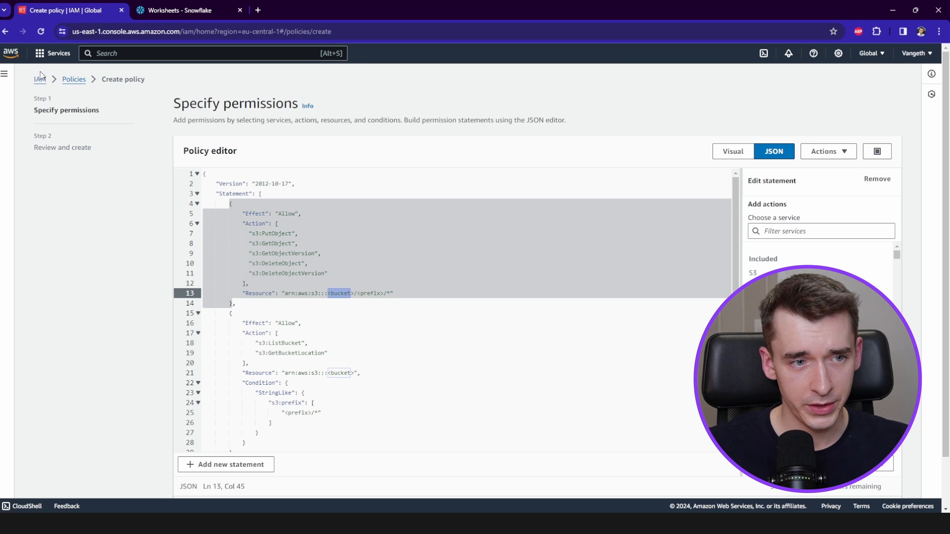
# Open the AWS console home in a separate browser tab and go to the S3 bucket snowflake-ninja-si-bucket.
pyautogui.middleClick(6, 54)
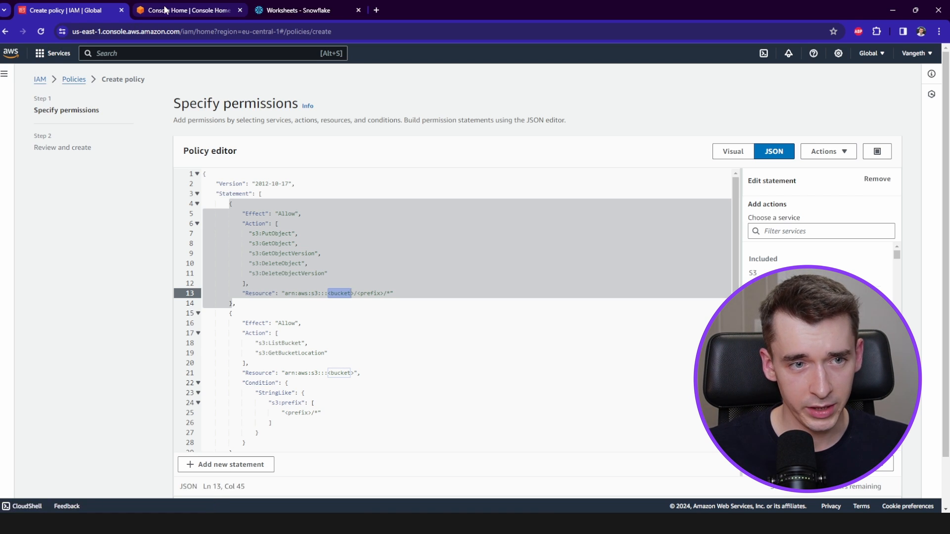
pyautogui.click(169, 13)
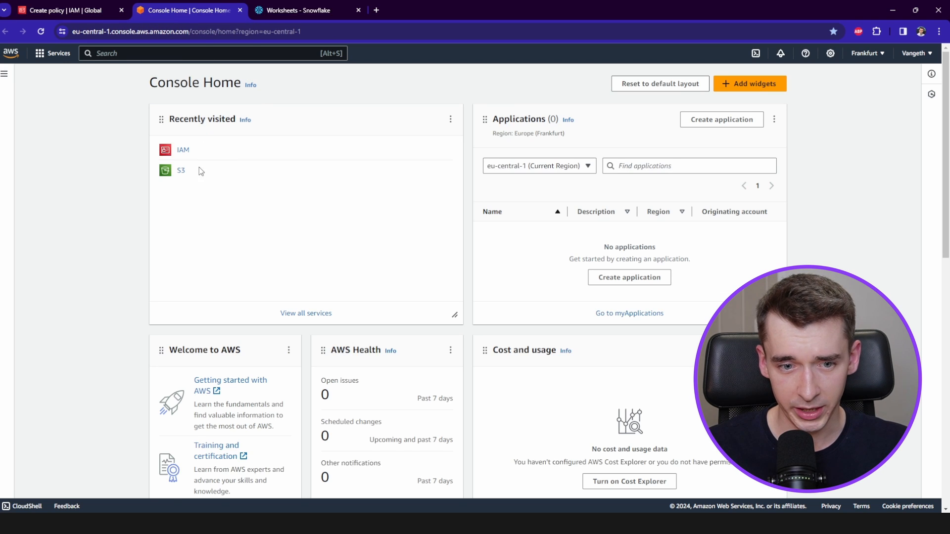
pyautogui.click(180, 170)
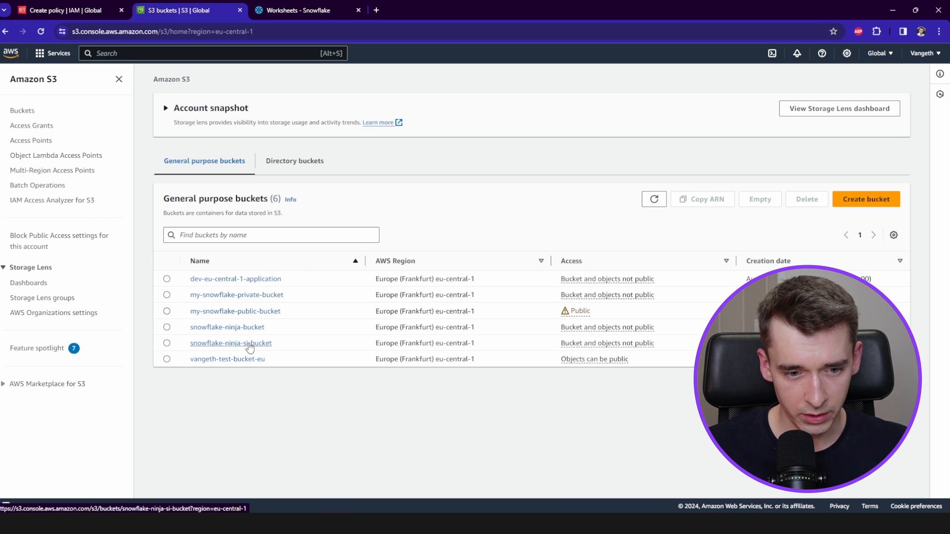
pyautogui.click(250, 344)
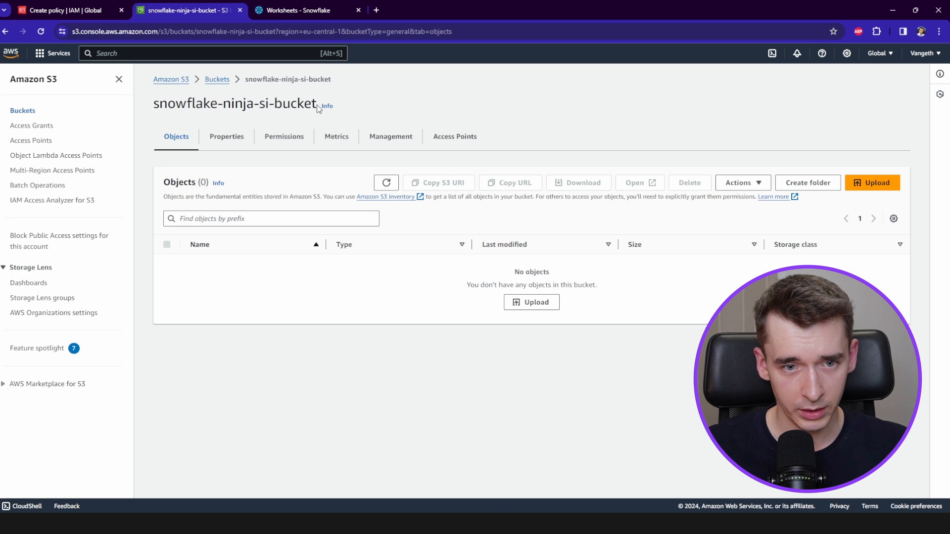
# Find the Amazon Resource Name in the bucket's properties and copy it.
pyautogui.click(409, 137)
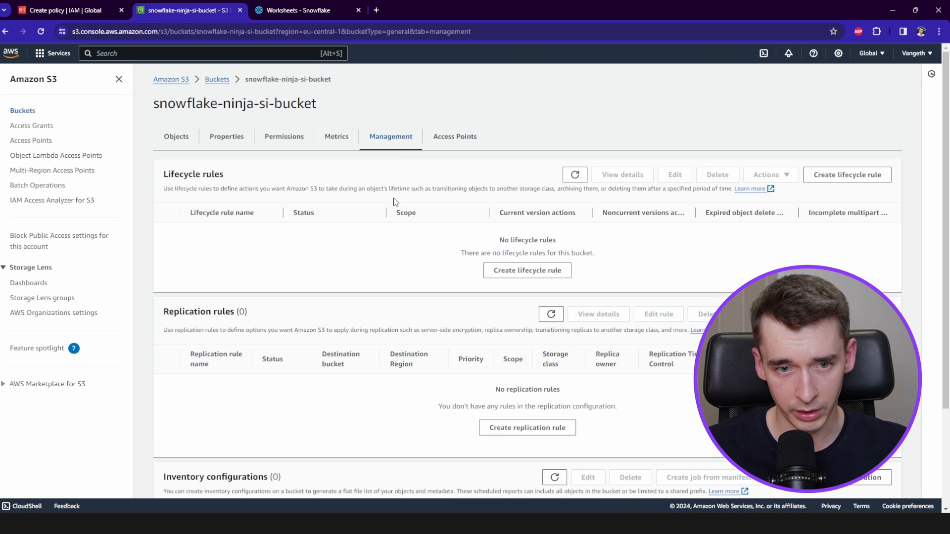
pyautogui.scroll(-3, 392, 198)
pyautogui.scroll(3, 393, 169)
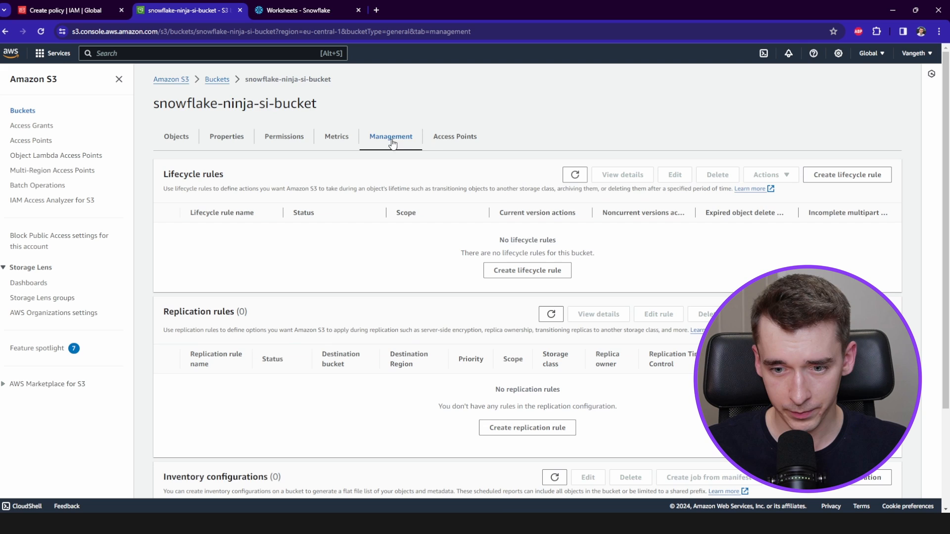
pyautogui.click(464, 134)
pyautogui.click(286, 139)
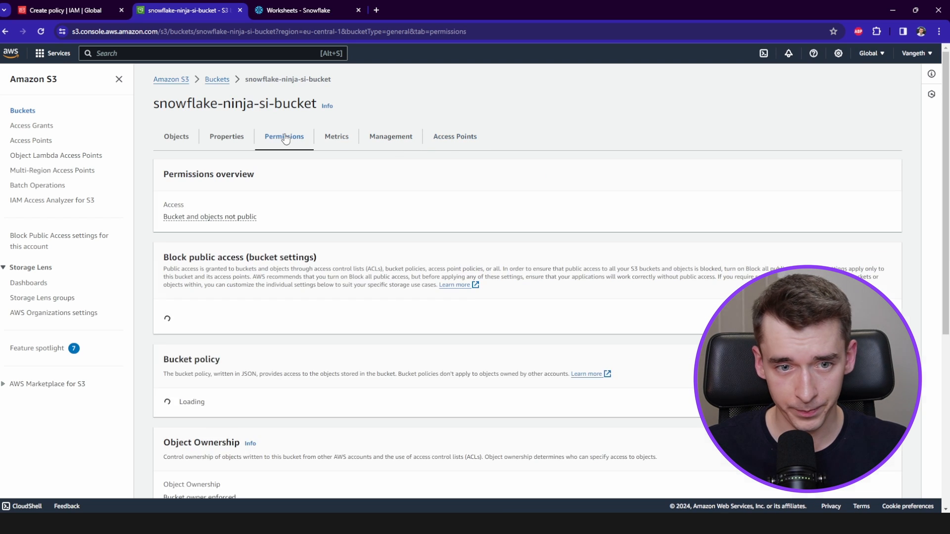
pyautogui.click(227, 140)
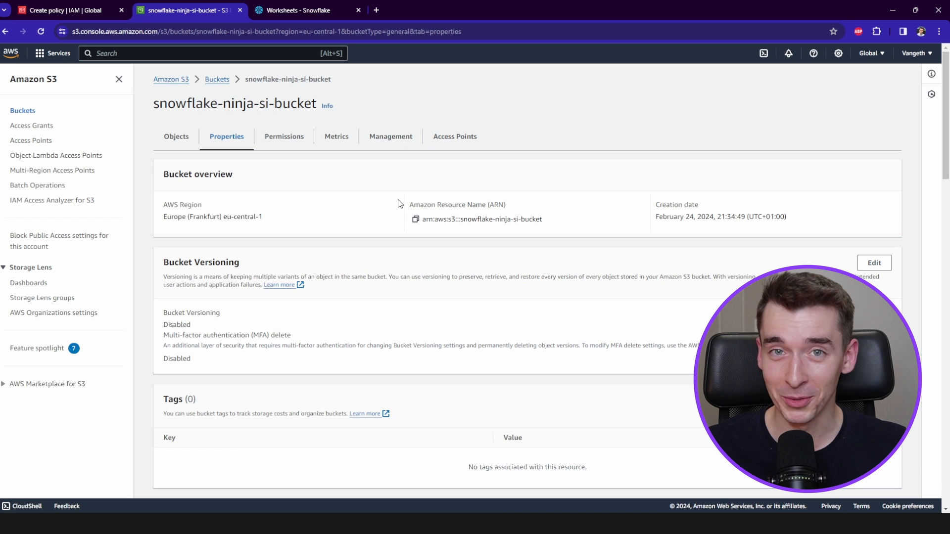
pyautogui.click(415, 220)
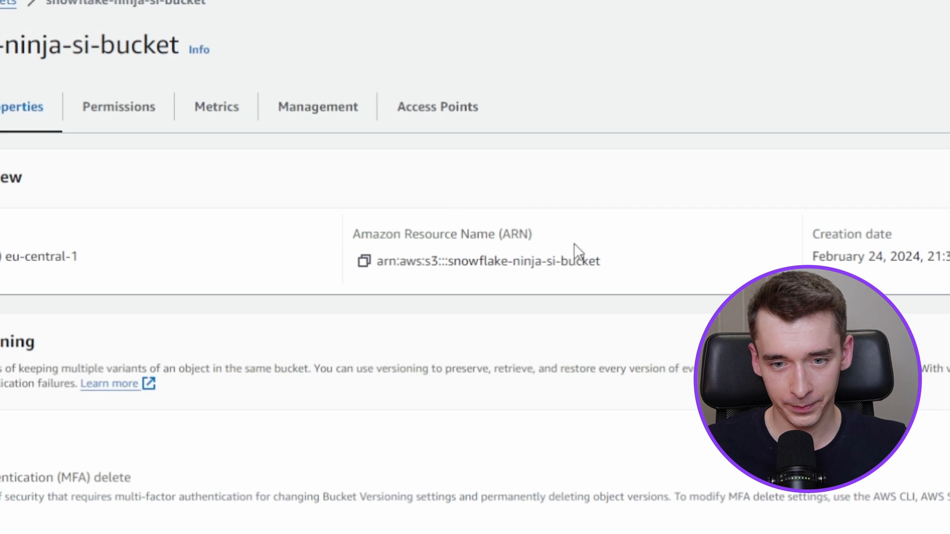
pyautogui.moveTo(515, 215); pyautogui.dragTo(272, 226)
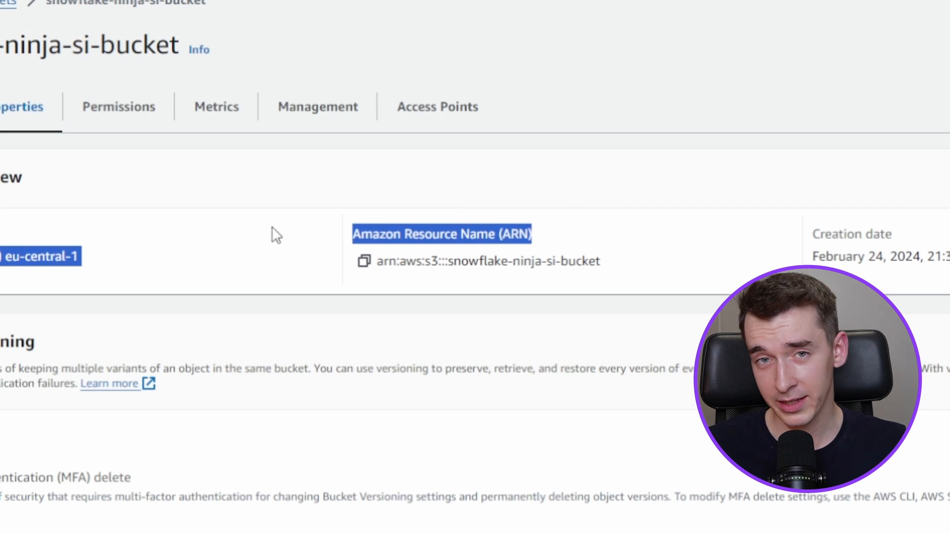
pyautogui.click(272, 228)
# Return to the IAM policy editor and replace <bucket> in the first statement's resource ARN with snowflake-ninja-si-bucket.
pyautogui.click(81, 14)
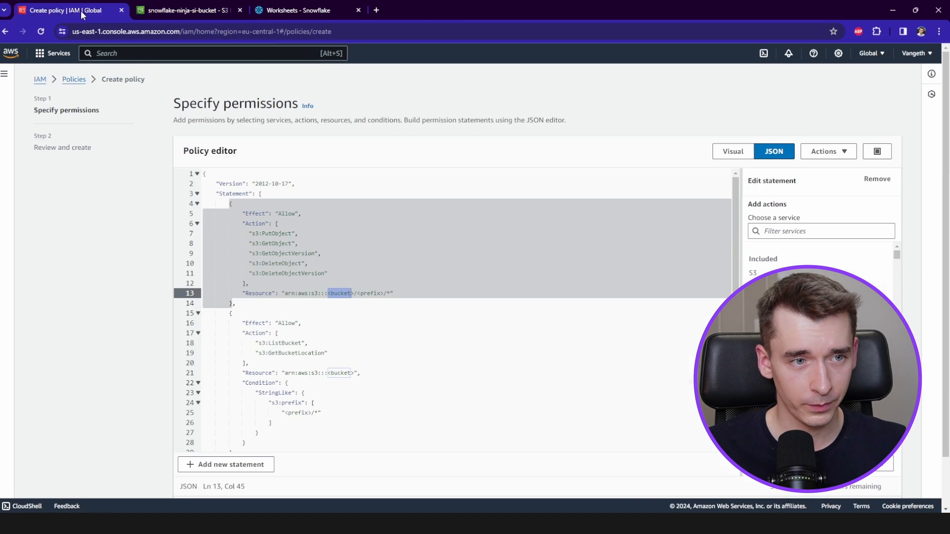
pyautogui.click(389, 247)
pyautogui.scroll(-1, 380, 262)
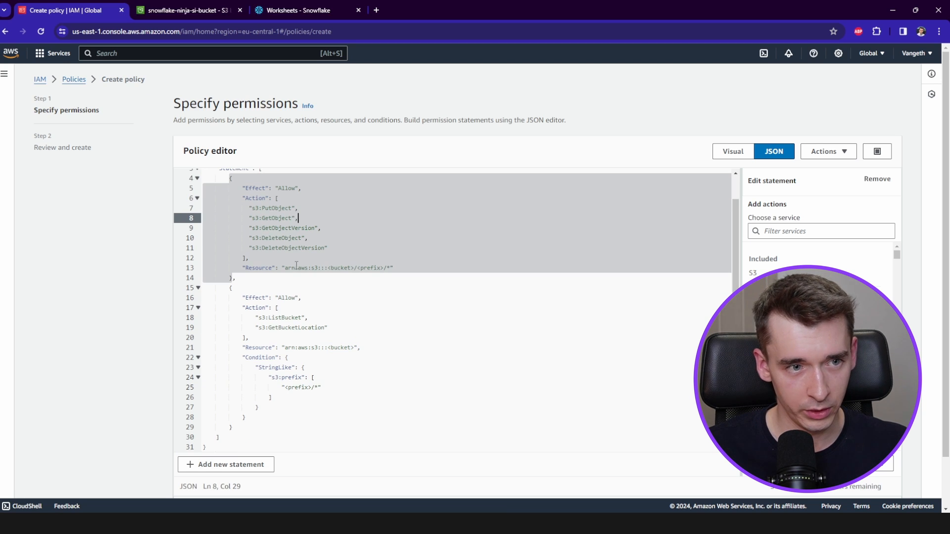
pyautogui.moveTo(292, 268); pyautogui.dragTo(391, 267)
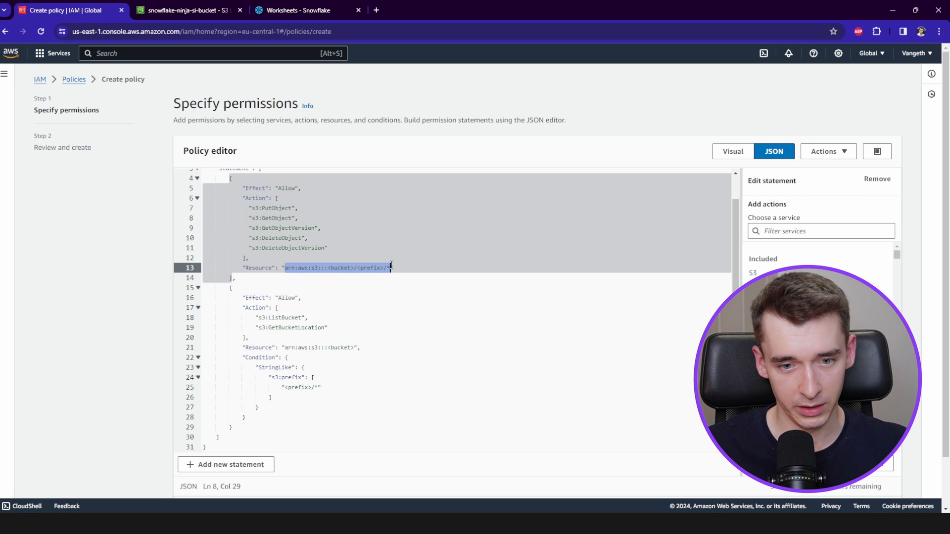
pyautogui.moveTo(328, 268); pyautogui.dragTo(354, 268)
pyautogui.hotkey('ctrl', 'v')
# Remove the /<prefix> part from the first statement's resource so it reads arn:aws:s3:::snowflake-ninja-si-bucket/*.
pyautogui.press('Right')
pyautogui.hotkey('shift', 'Right')
pyautogui.hotkey('shift', 'Right')
pyautogui.hotkey('shift', 'Right')
pyautogui.hotkey('shift', 'Right')
pyautogui.hotkey('shift', 'Right')
pyautogui.hotkey('shift', 'Right')
pyautogui.hotkey('shift', 'Right')
pyautogui.hotkey('shift', 'Right')
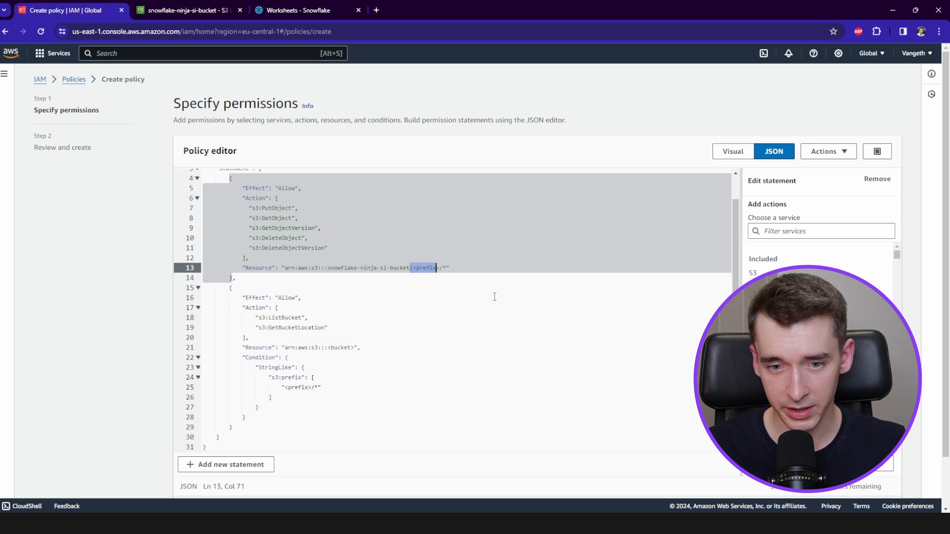
pyautogui.press('BackSpace')
pyautogui.press('BackSpace')
pyautogui.press('End')
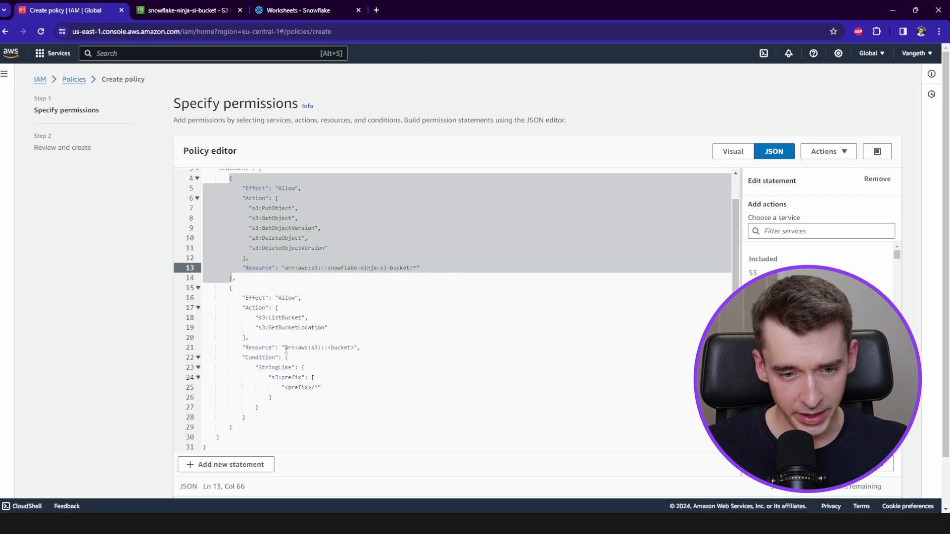
# Replace the second statement's resource ARN with arn:aws:s3:::snowflake-ninja-si-bucket.
pyautogui.moveTo(285, 350); pyautogui.dragTo(354, 350)
pyautogui.hotkey('ctrl', 'v')
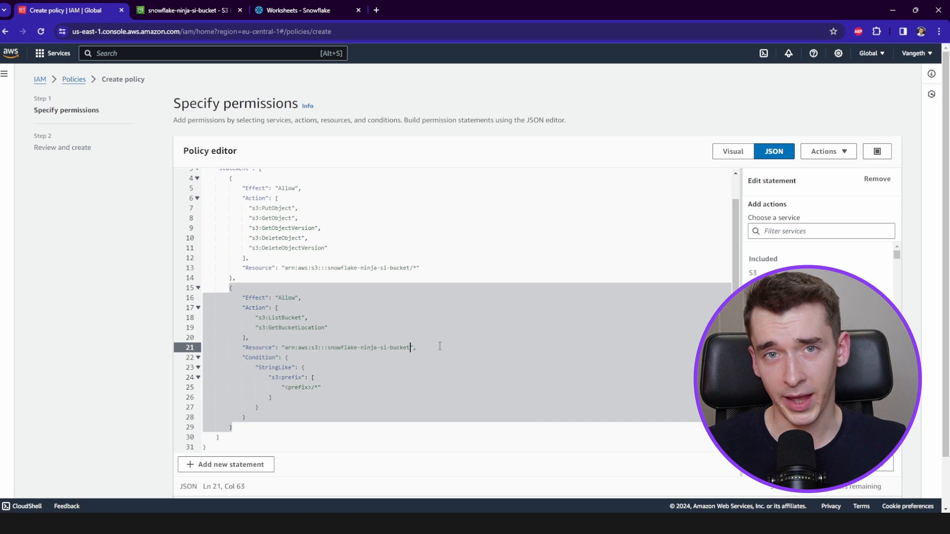
pyautogui.press('End')
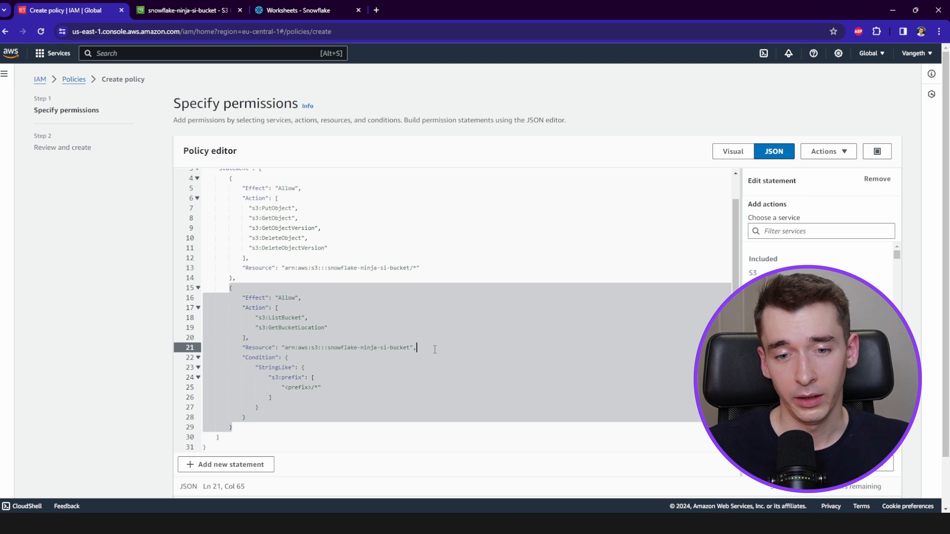
# Remove <prefix>/ from the s3:prefix condition in the second statement, leaving only "*".
pyautogui.click(318, 387)
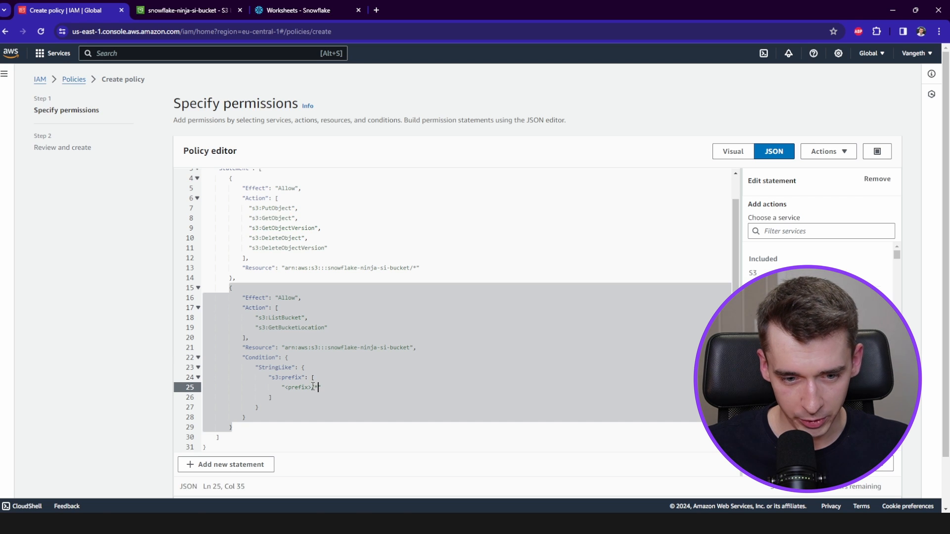
pyautogui.moveTo(315, 387); pyautogui.dragTo(285, 388)
pyautogui.press('BackSpace')
pyautogui.press('Down')
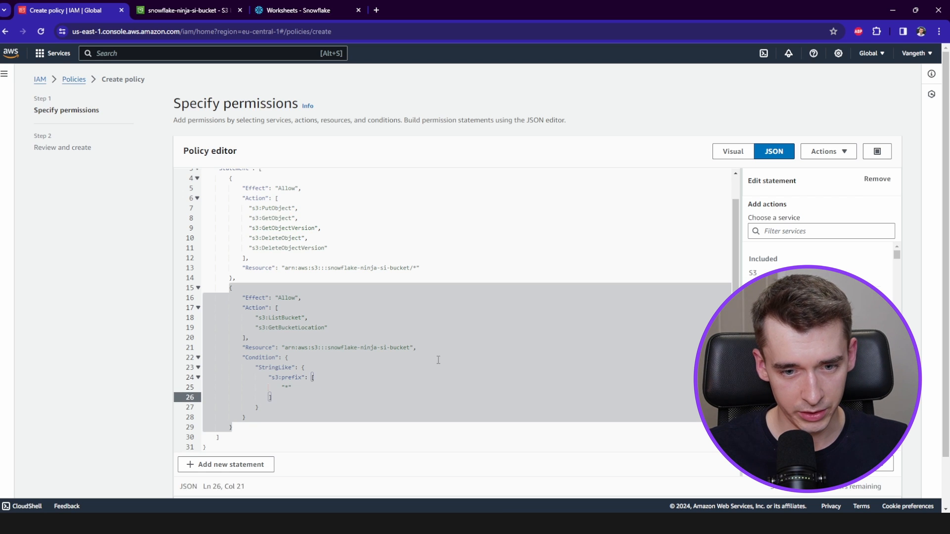
pyautogui.scroll(-1, 439, 360)
pyautogui.scroll(1, 441, 348)
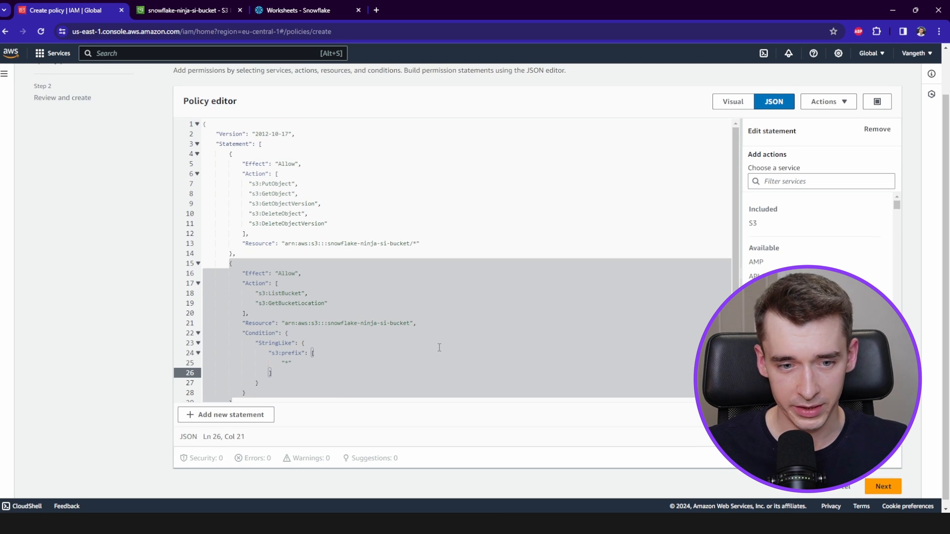
# Proceed to the policy review, name the policy snowflake-ninja-si-access and create it.
pyautogui.click(883, 487)
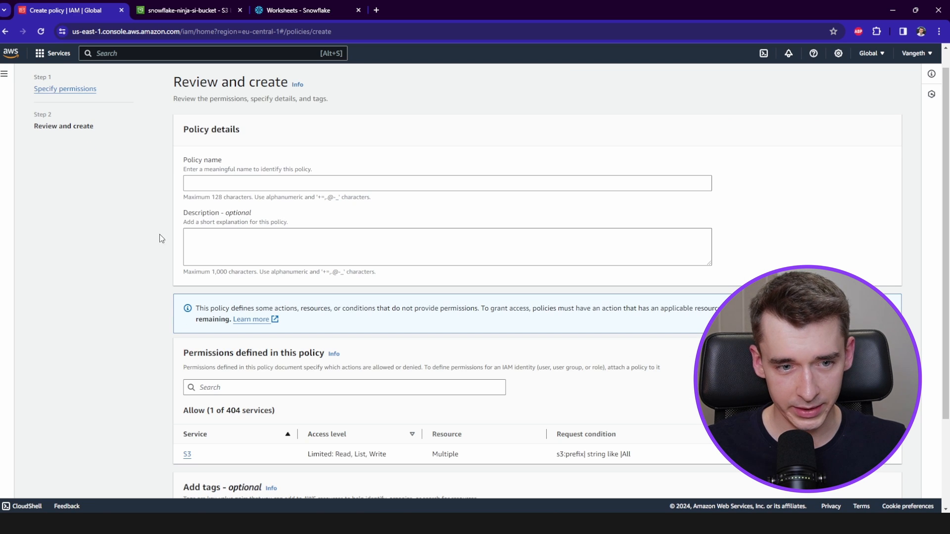
pyautogui.click(234, 186)
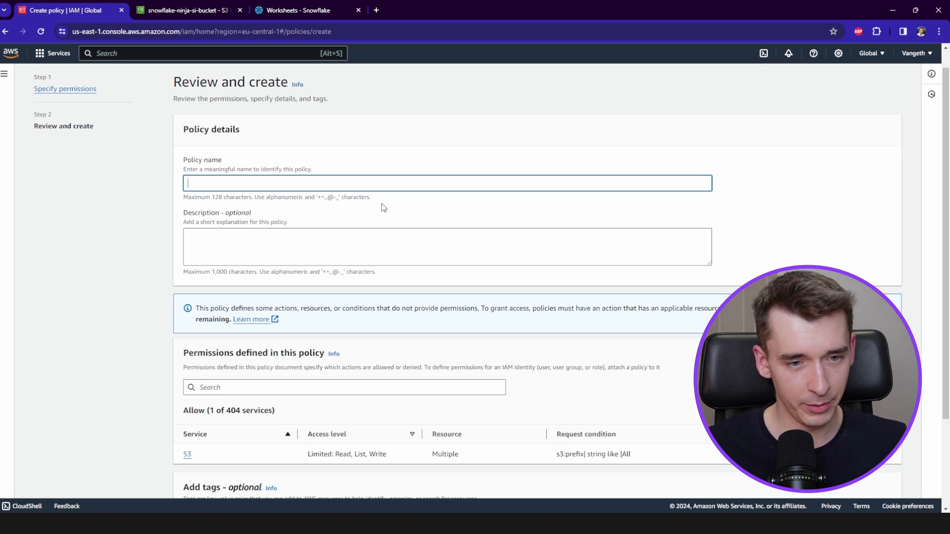
pyautogui.write('snowflake-ni')
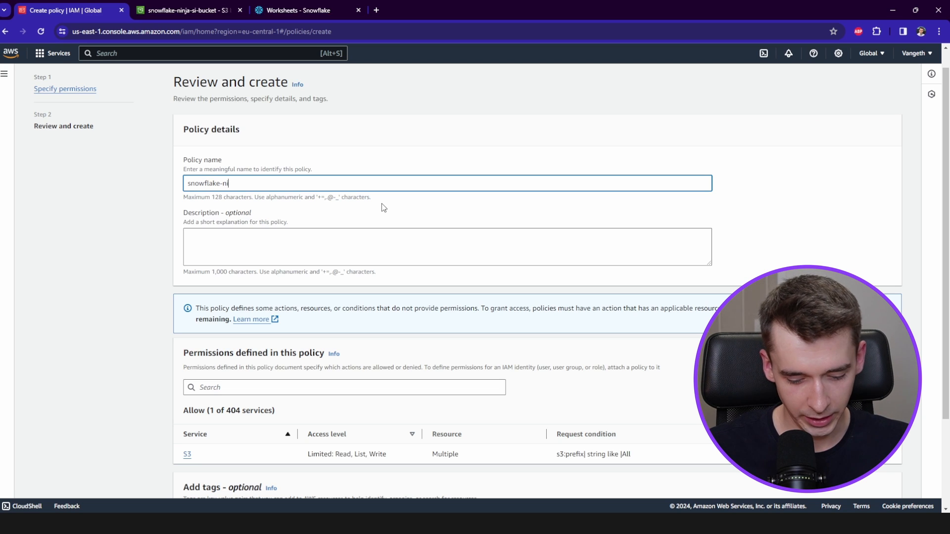
pyautogui.write('nja-si-')
pyautogui.write('pol')
pyautogui.press('BackSpace')
pyautogui.press('BackSpace')
pyautogui.press('BackSpace')
pyautogui.write('access')
pyautogui.scroll(-2, 264, 365)
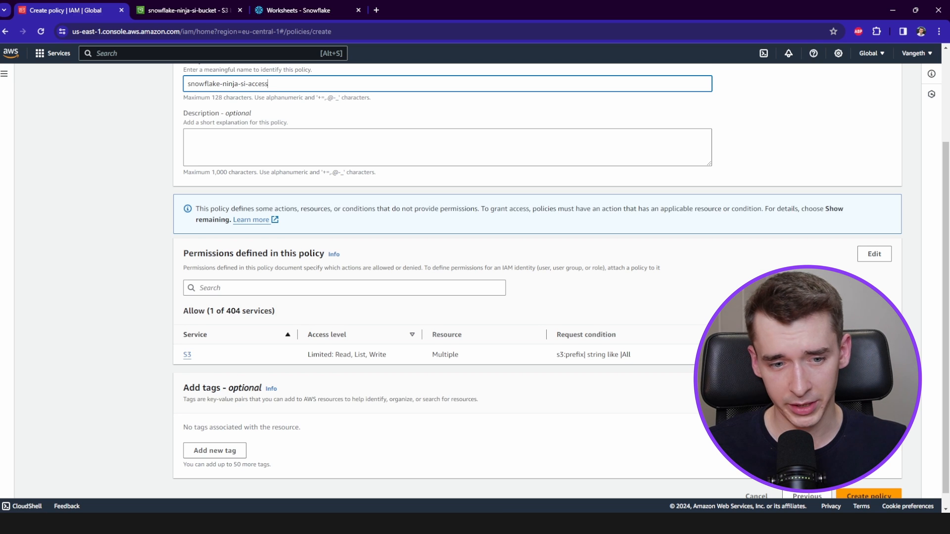
pyautogui.scroll(-1, 881, 485)
pyautogui.click(880, 496)
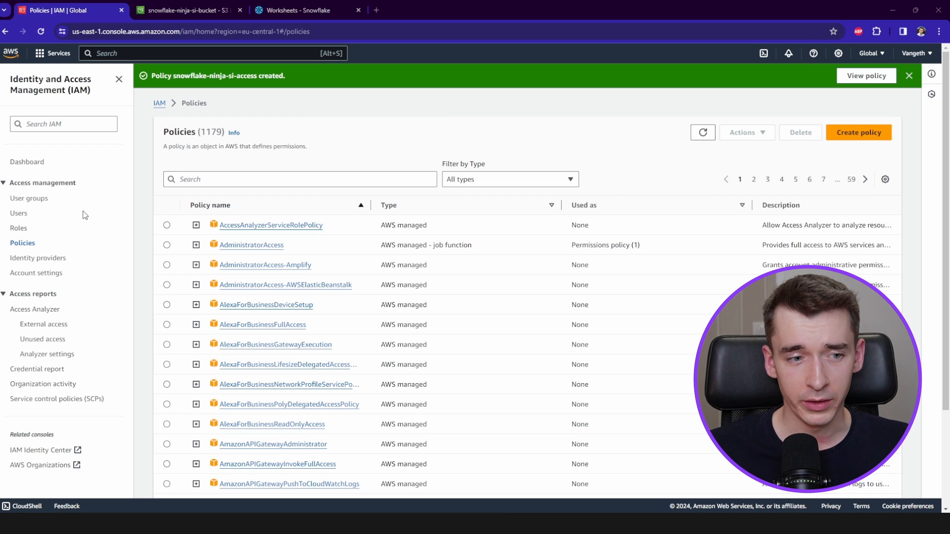
# Start a new IAM role with AWS account as the trusted entity type and choose Another AWS account.
pyautogui.click(25, 232)
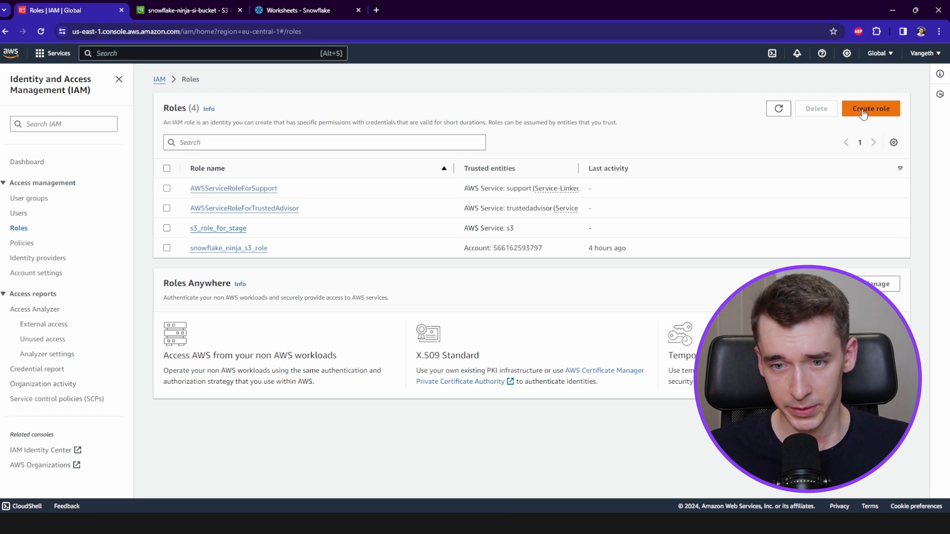
pyautogui.click(883, 112)
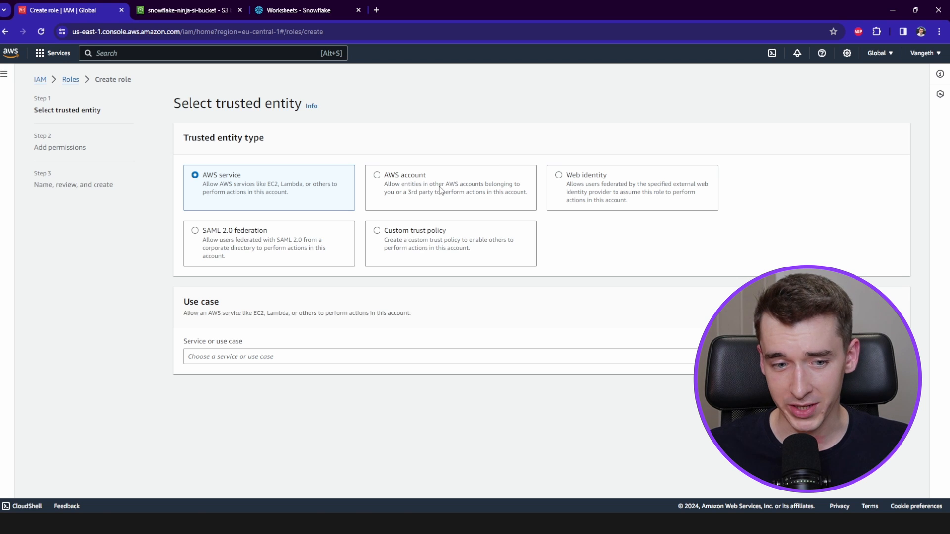
pyautogui.click(427, 194)
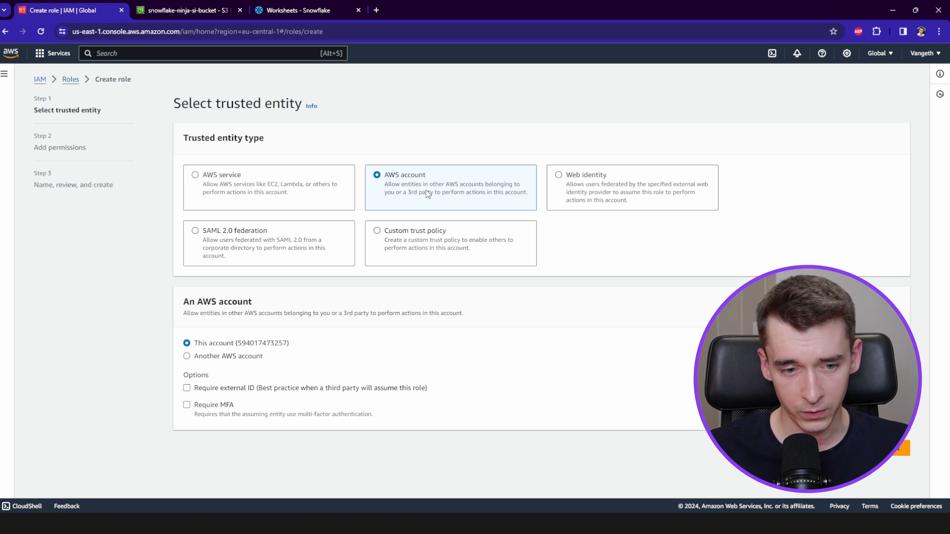
pyautogui.click(237, 359)
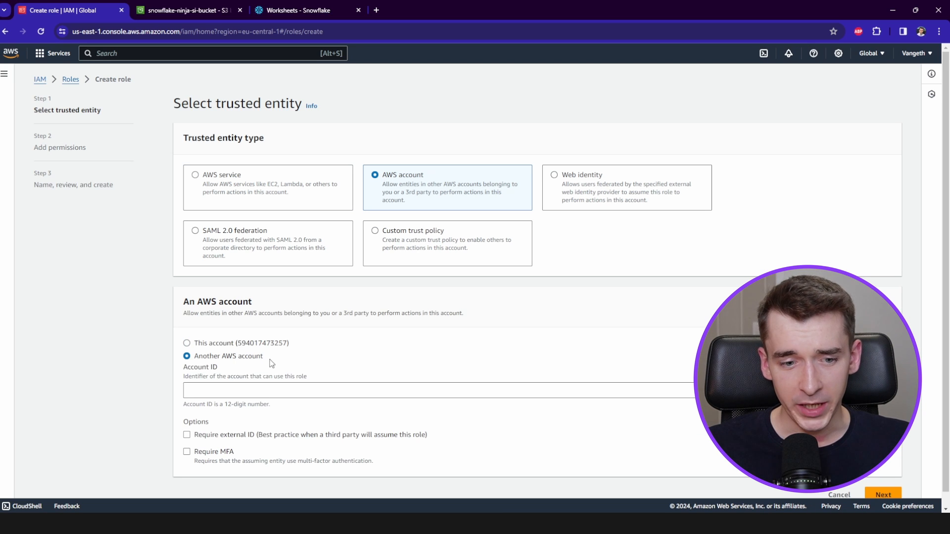
# Fill in the trusted account ID by copying the current account's own ID shown under This account.
pyautogui.scroll(-1, 275, 349)
pyautogui.click(253, 375)
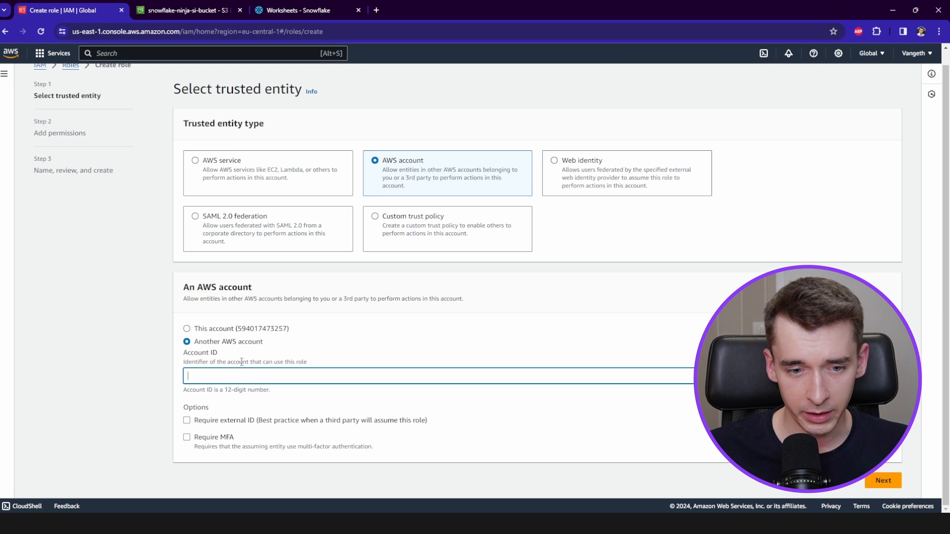
pyautogui.moveTo(238, 330); pyautogui.dragTo(264, 335)
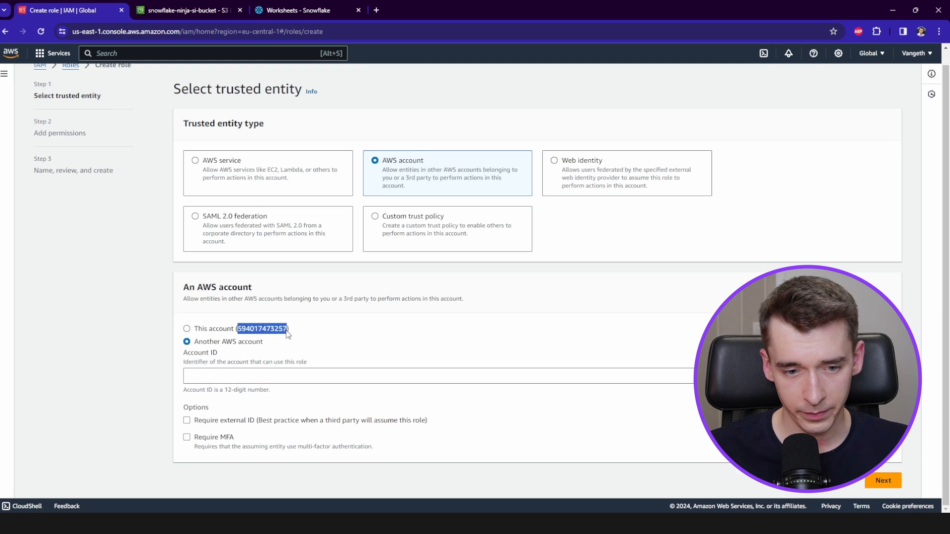
pyautogui.hotkey('ctrl', 'c')
pyautogui.click(298, 388)
pyautogui.hotkey('ctrl', 'v')
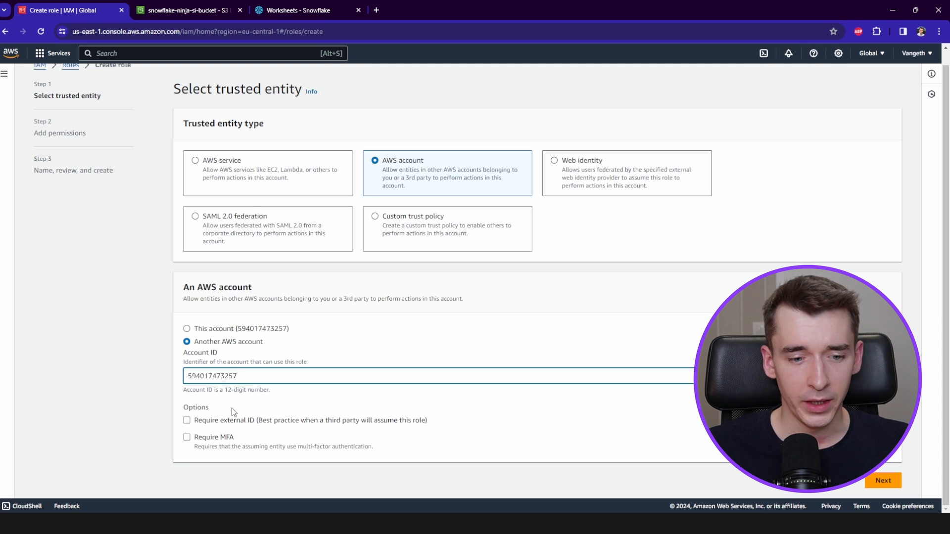
# Require an external ID for the role and enter 0000 as its value.
pyautogui.click(256, 424)
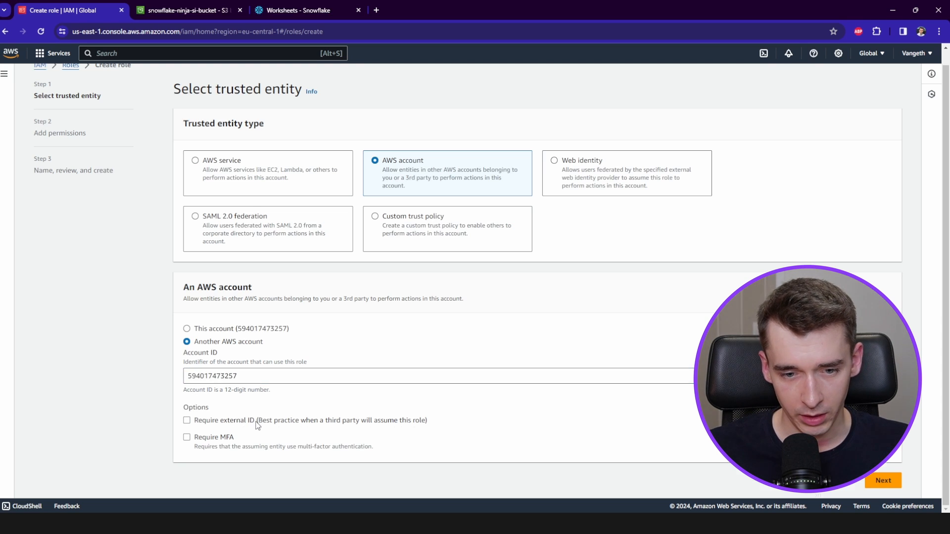
pyautogui.scroll(-2, 257, 396)
pyautogui.click(253, 370)
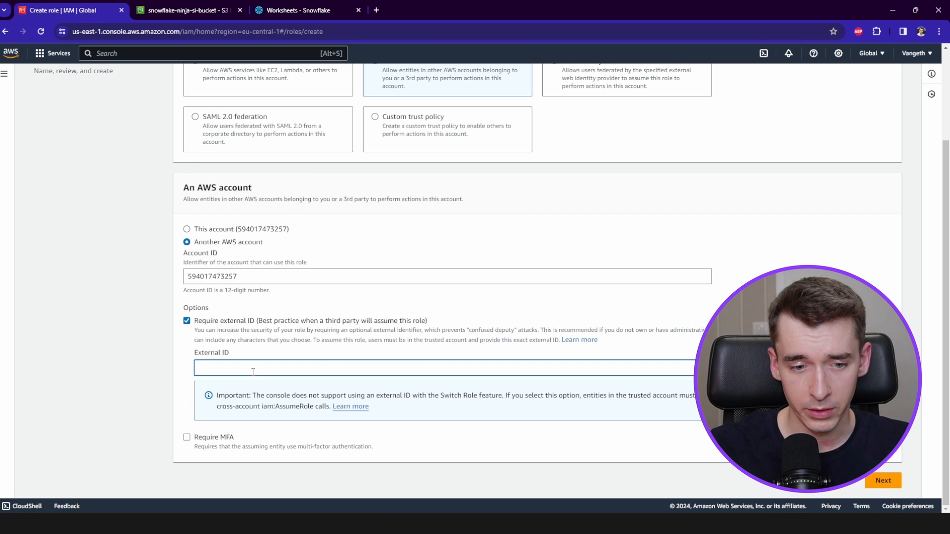
pyautogui.write('0000')
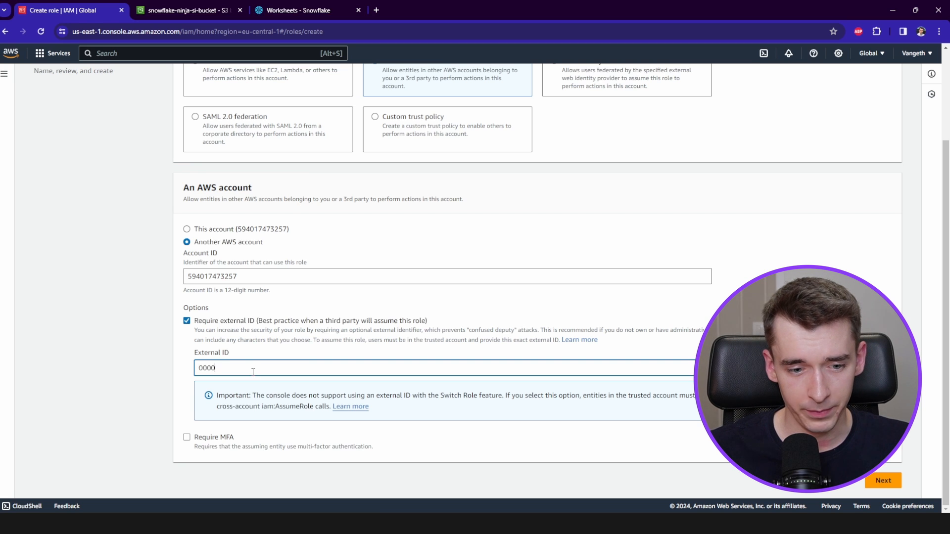
# Continue to the role's permissions, attach the snowflake-ninja-si-access policy found with the filter snowflake, and proceed to the review.
pyautogui.scroll(2, 309, 354)
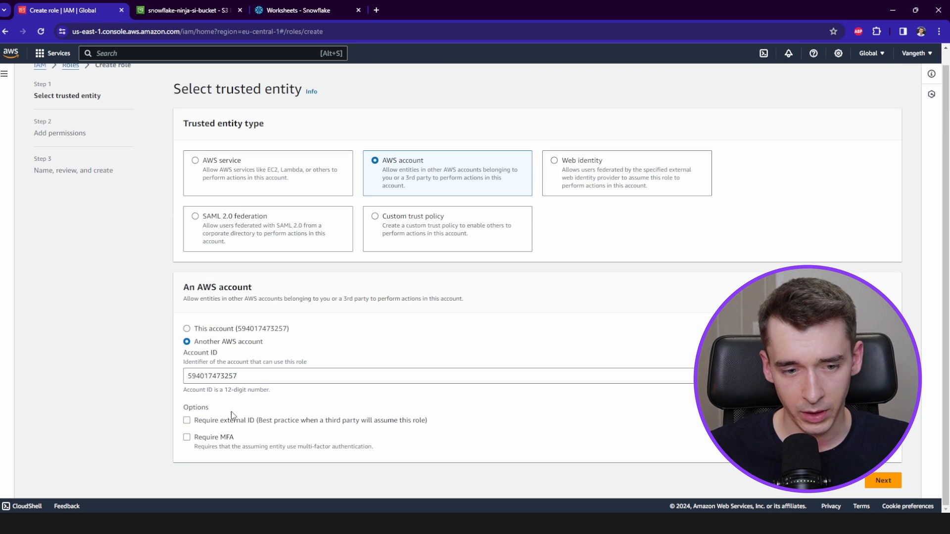
pyautogui.scroll(-2, 315, 370)
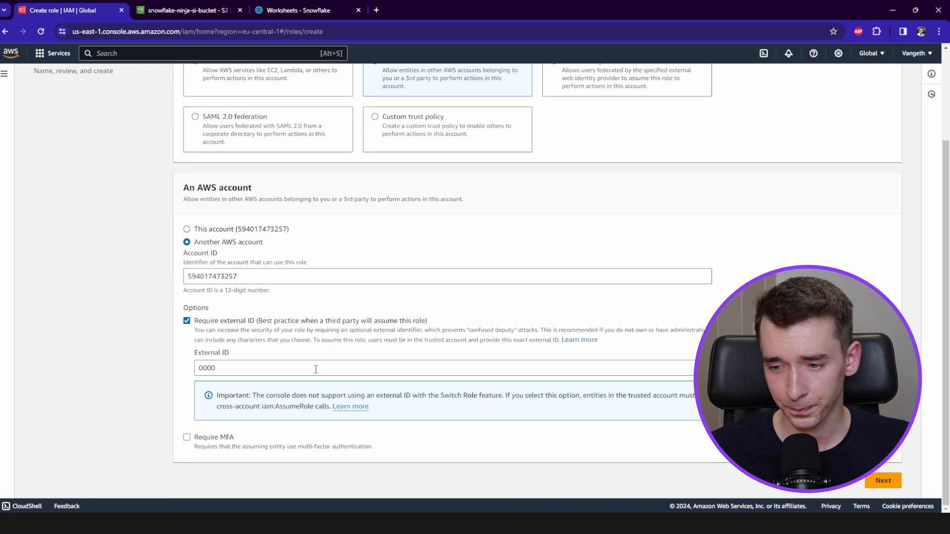
pyautogui.click(883, 481)
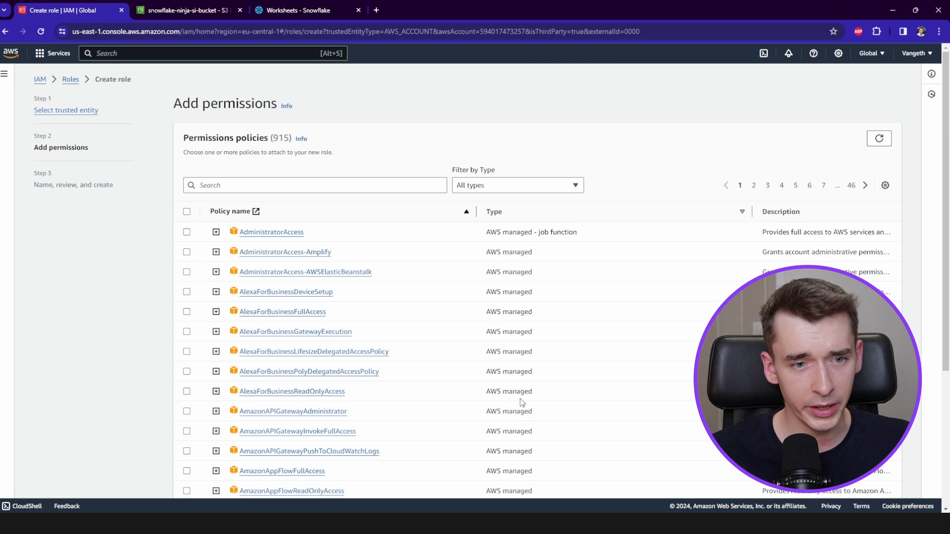
pyautogui.click(313, 188)
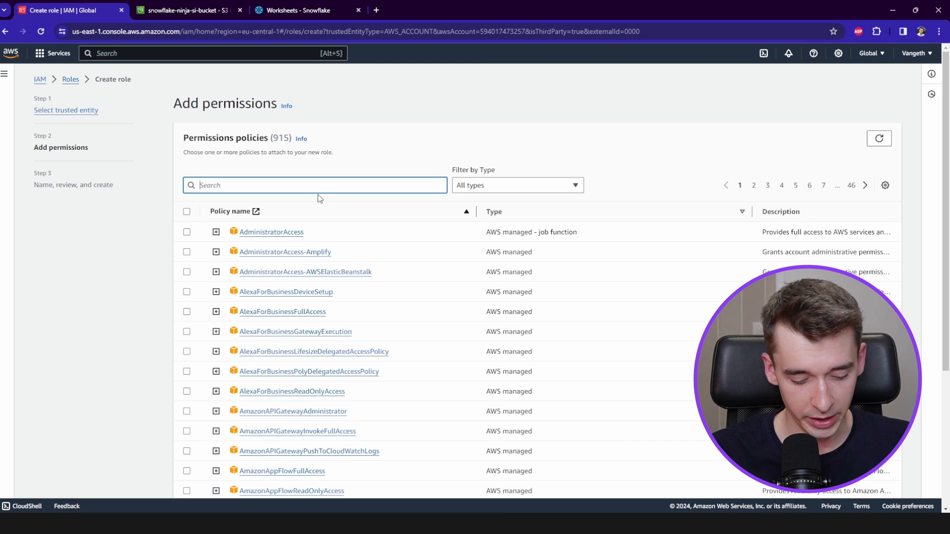
pyautogui.write('snowflake')
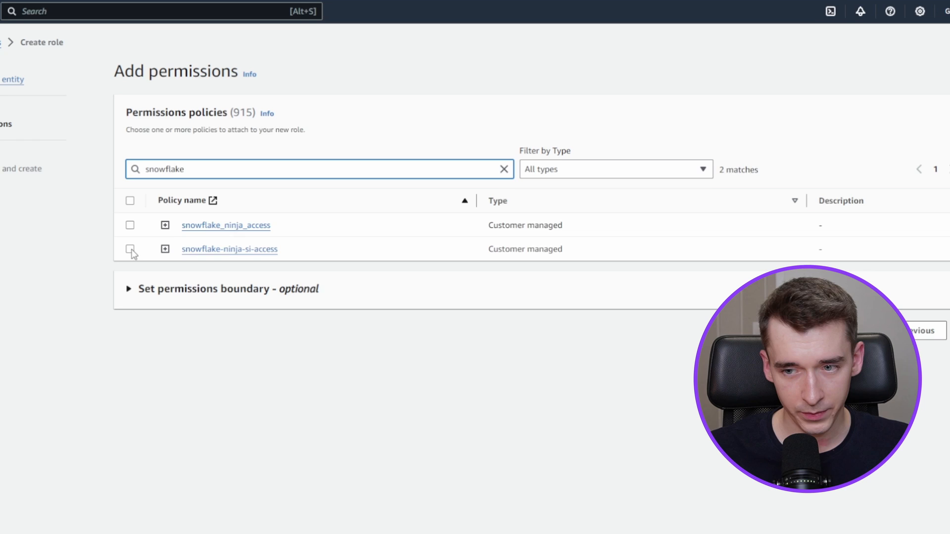
pyautogui.click(131, 250)
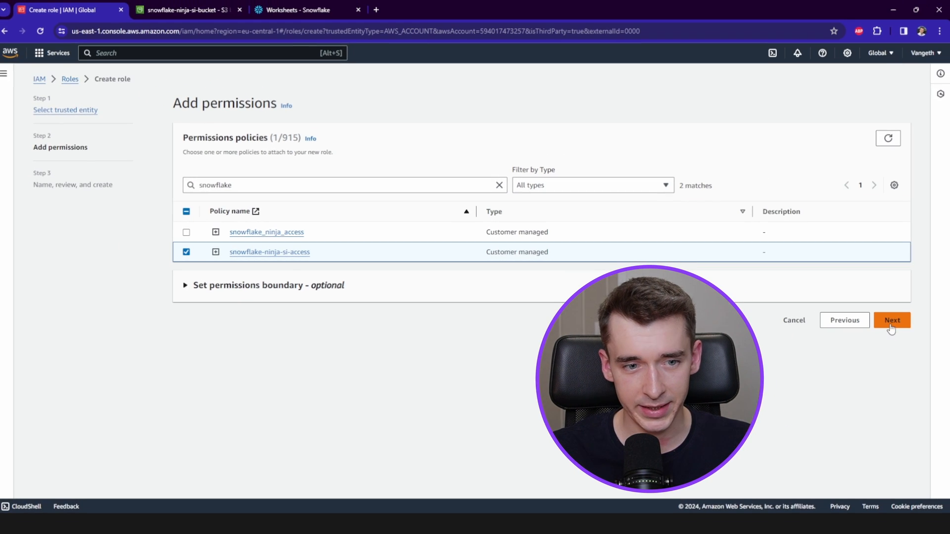
pyautogui.click(891, 321)
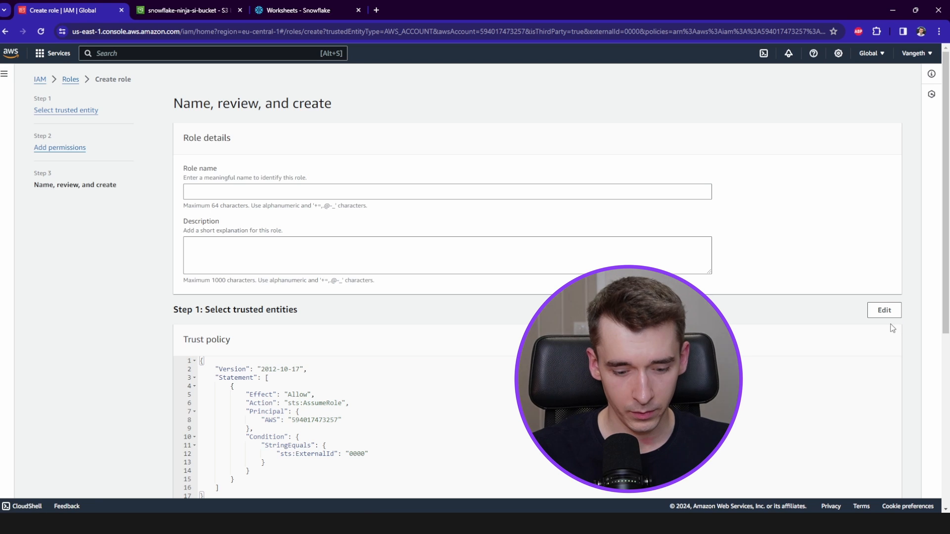
# Name the role snowflake-ninja-si-role and leave the description empty.
pyautogui.click(329, 190)
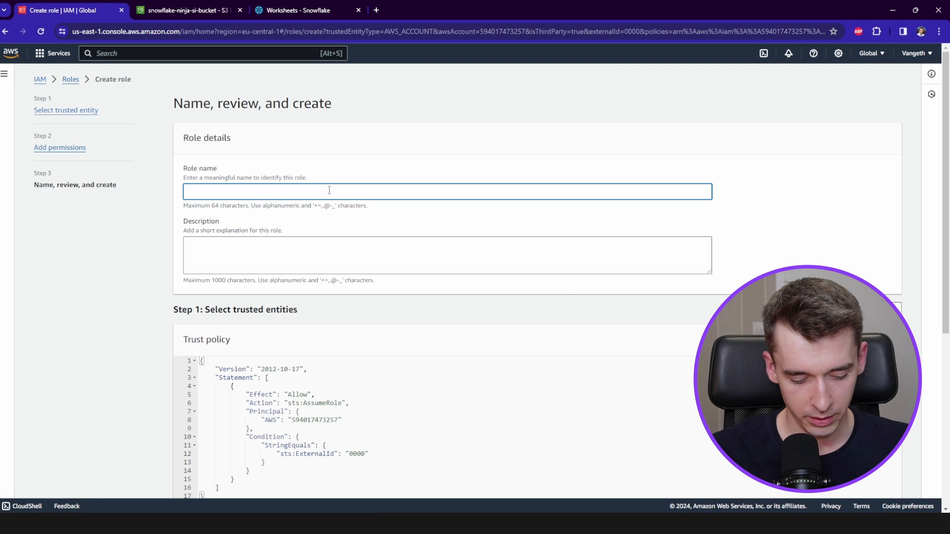
pyautogui.write('snwo')
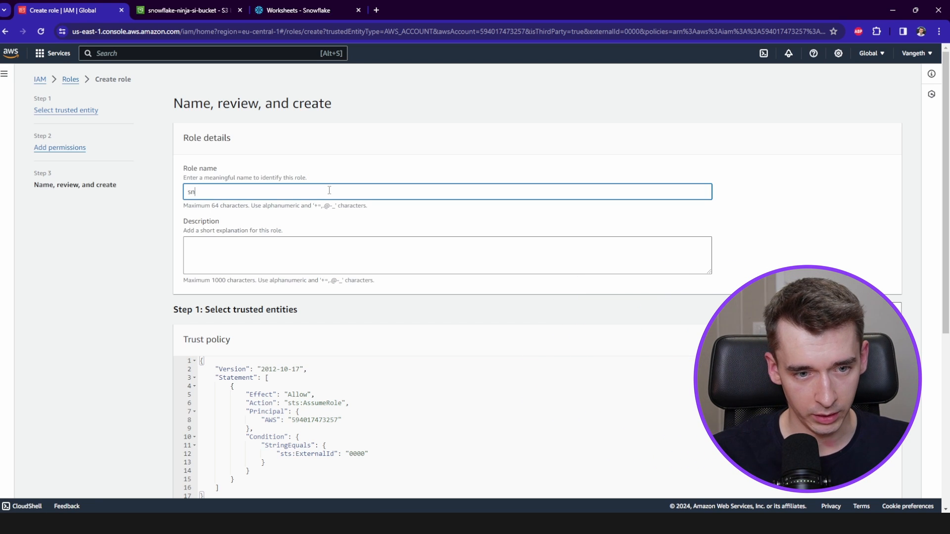
pyautogui.press('BackSpace')
pyautogui.press('BackSpace')
pyautogui.write('ow')
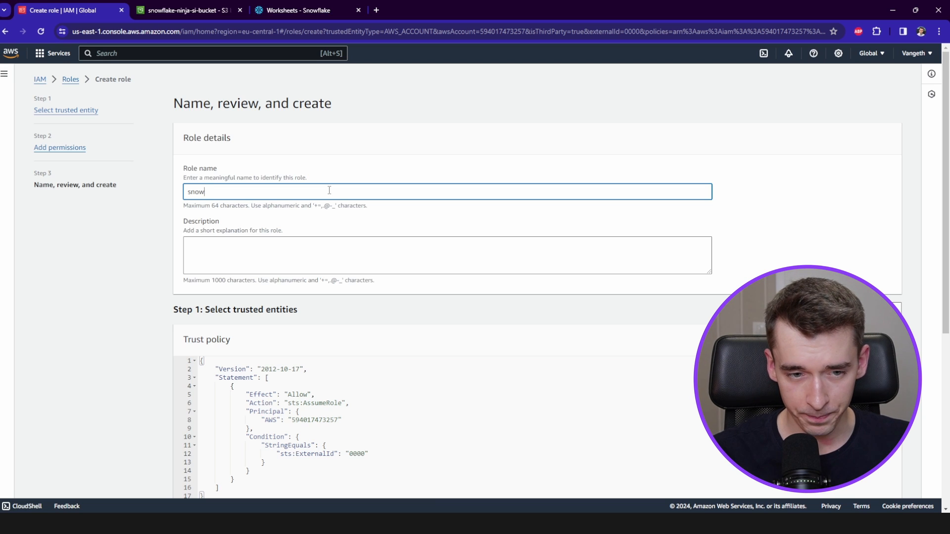
pyautogui.write('flake-ninja-')
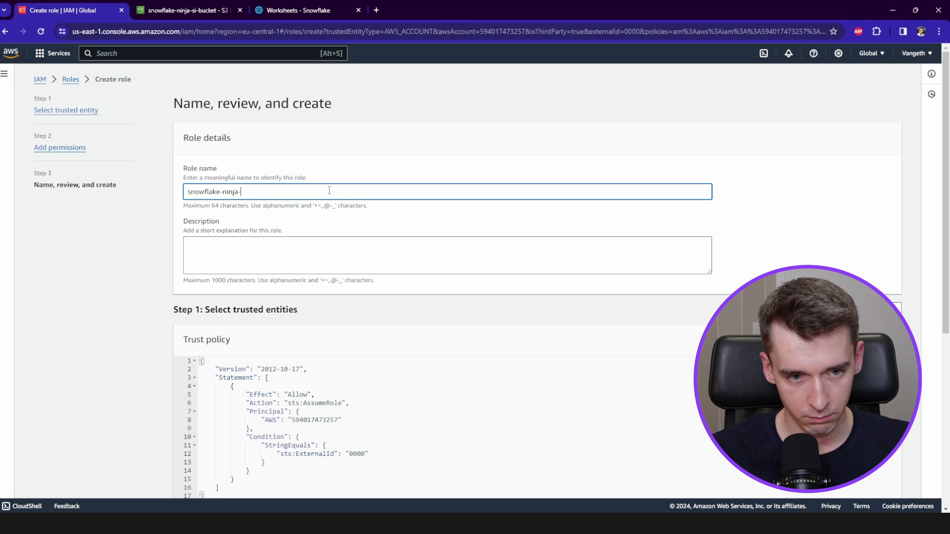
pyautogui.write('si-role')
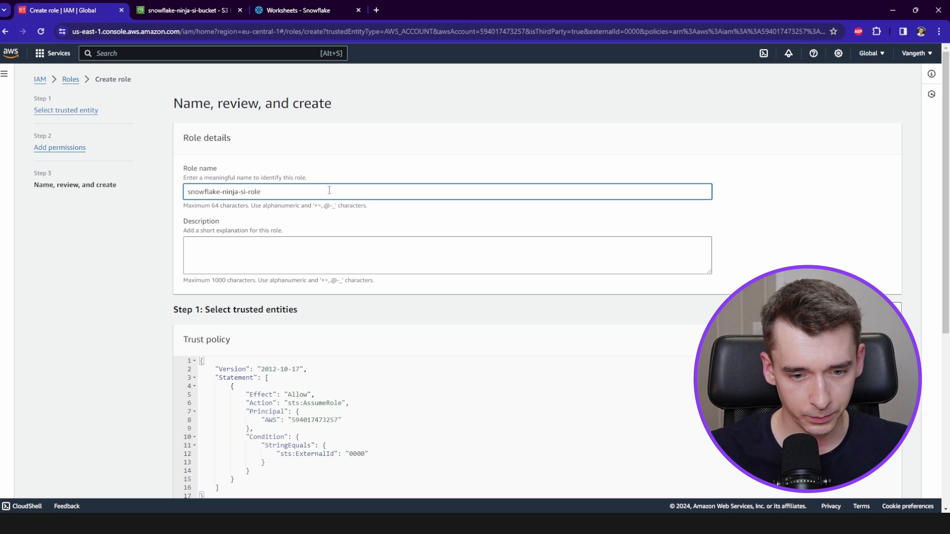
pyautogui.click(388, 256)
# Review the role's trust policy, including the principal account and external ID, and check the attached permissions policy and tags.
pyautogui.scroll(-3, 471, 253)
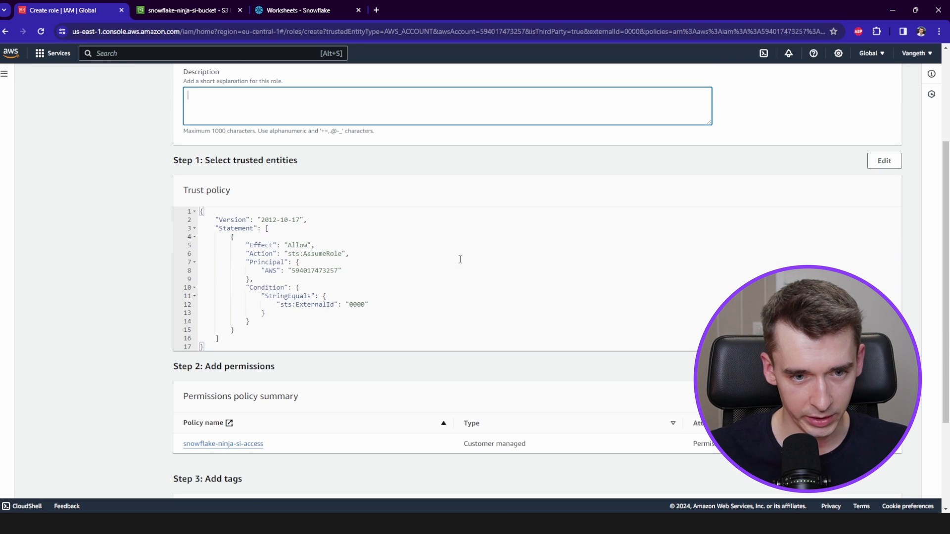
pyautogui.scroll(2, 460, 260)
pyautogui.scroll(-2, 437, 262)
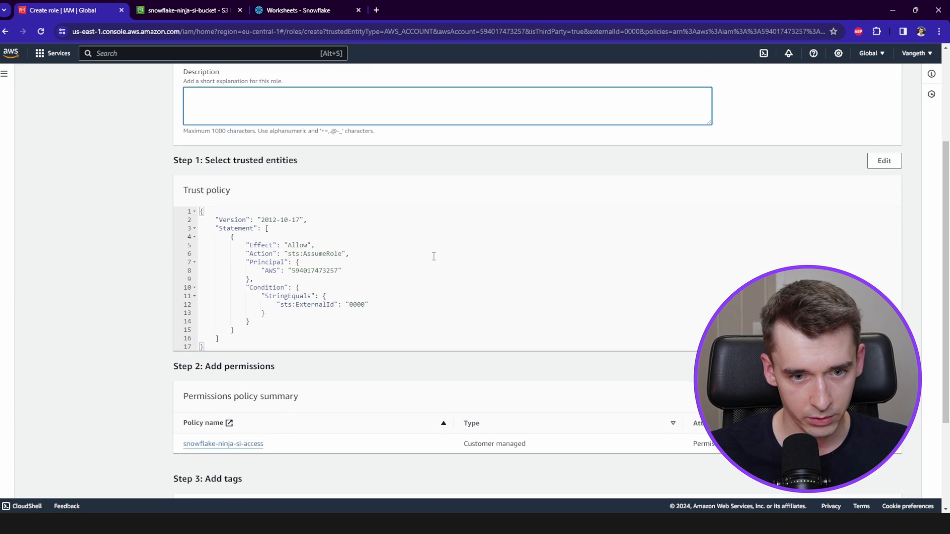
pyautogui.scroll(-1, 434, 256)
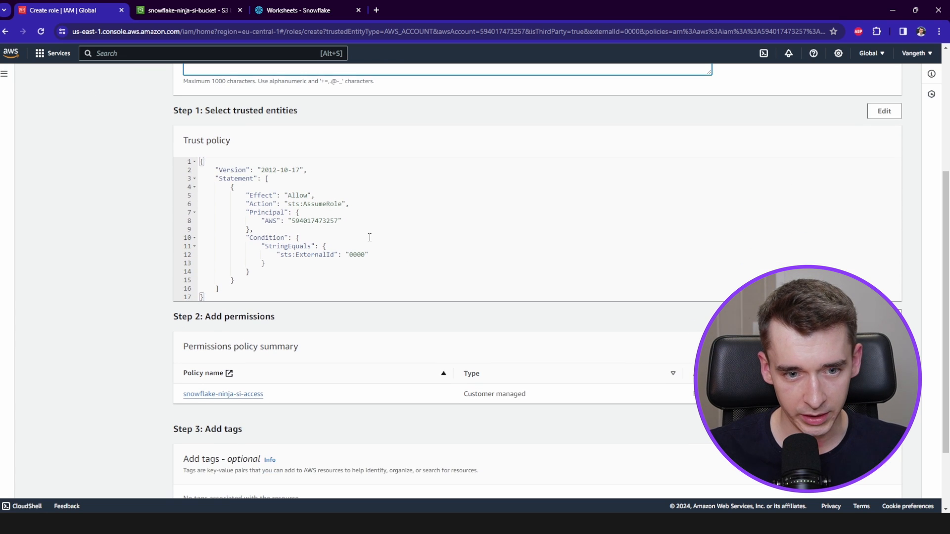
pyautogui.doubleClick(310, 221)
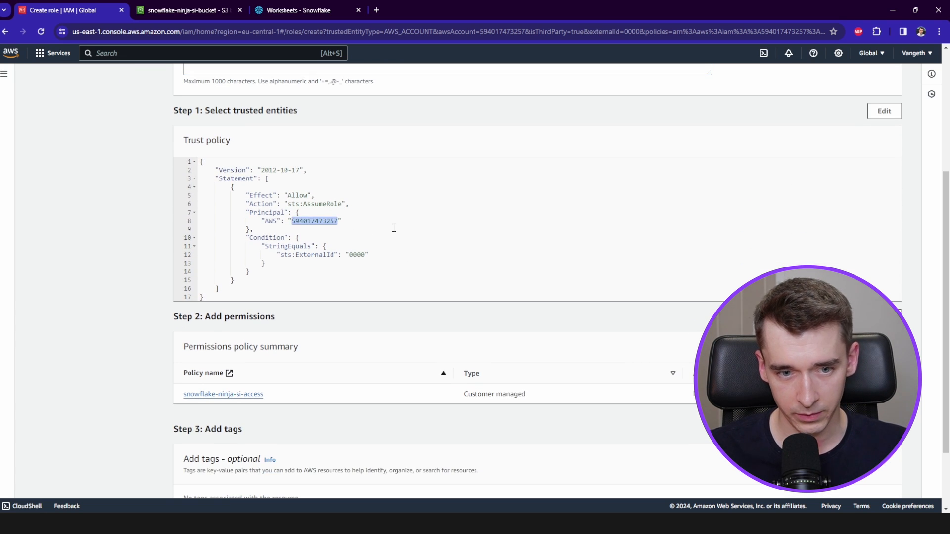
pyautogui.click(318, 221)
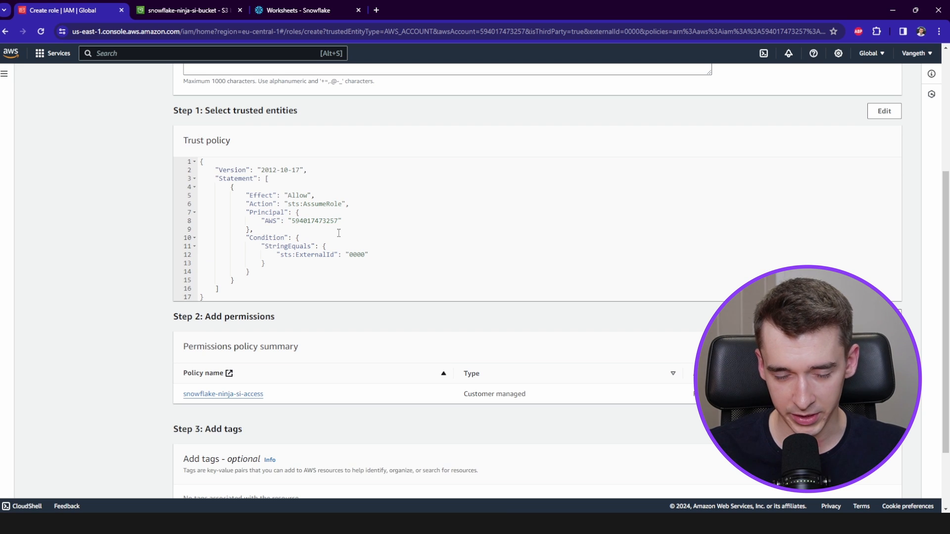
pyautogui.doubleClick(318, 221)
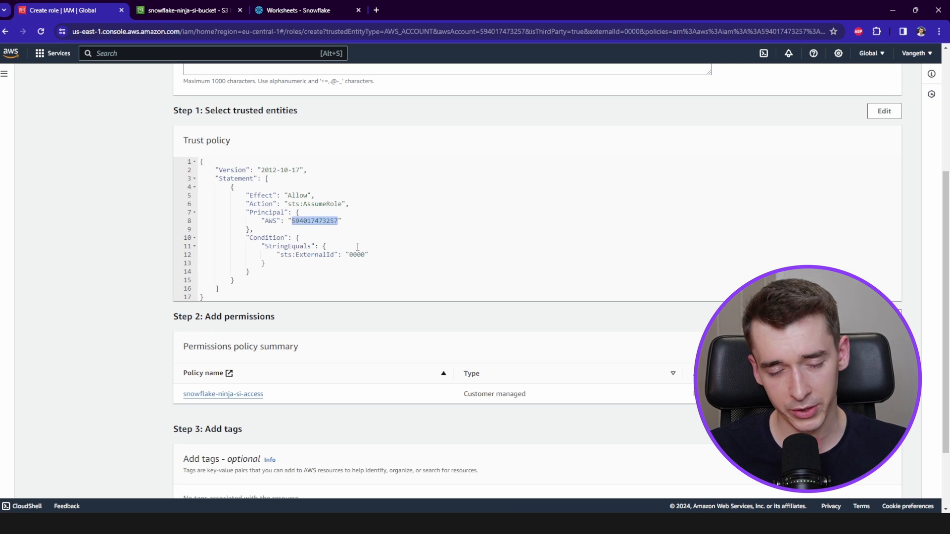
pyautogui.doubleClick(362, 255)
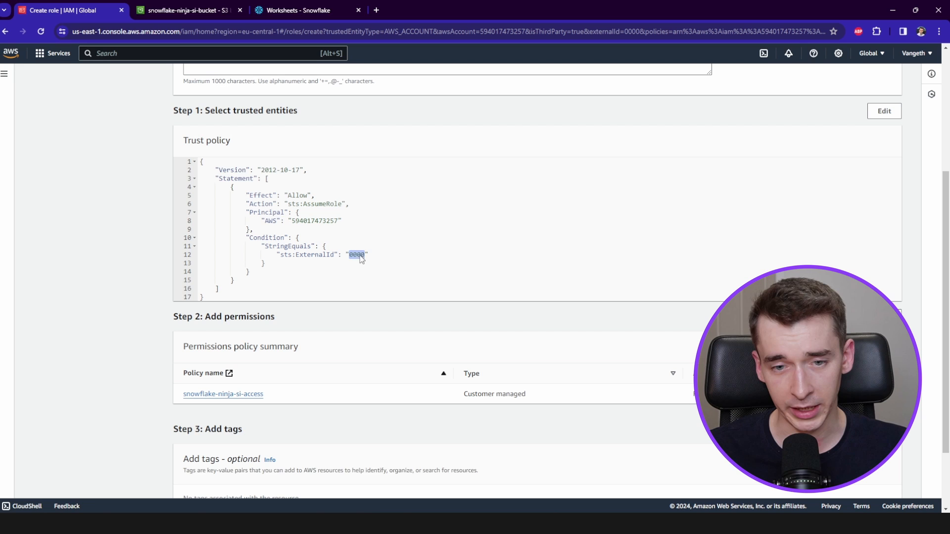
pyautogui.click(445, 262)
pyautogui.scroll(-1, 436, 262)
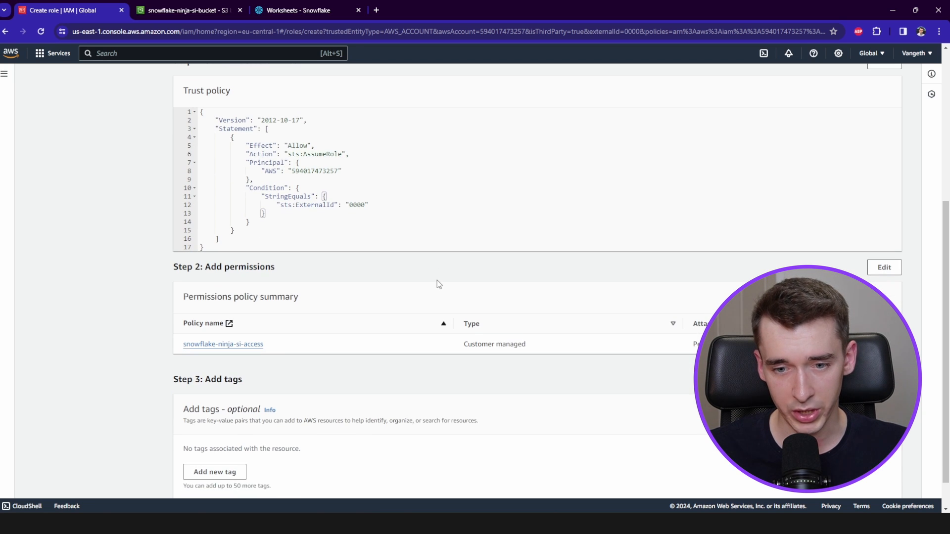
pyautogui.scroll(-1, 437, 280)
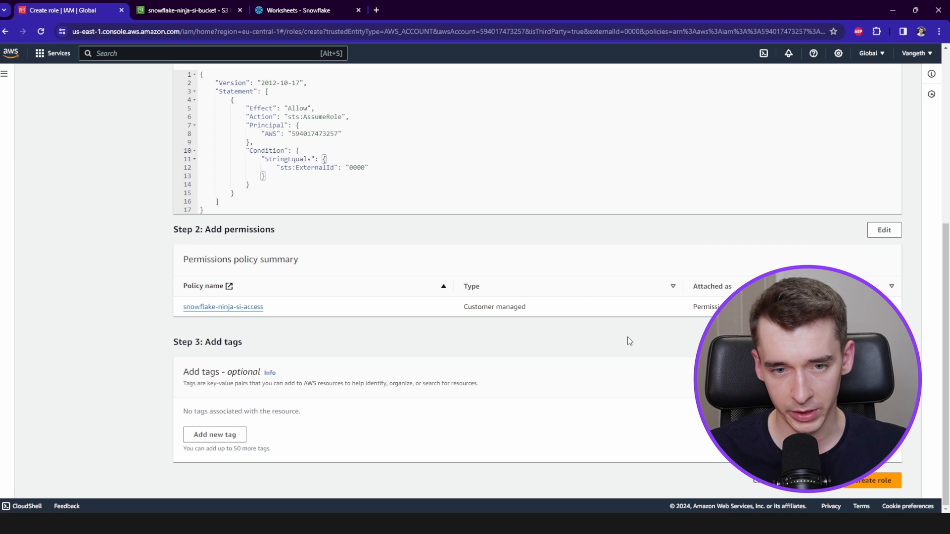
# Create the role, open snowflake-ninja-si-role from the roles list and copy its ARN.
pyautogui.click(878, 480)
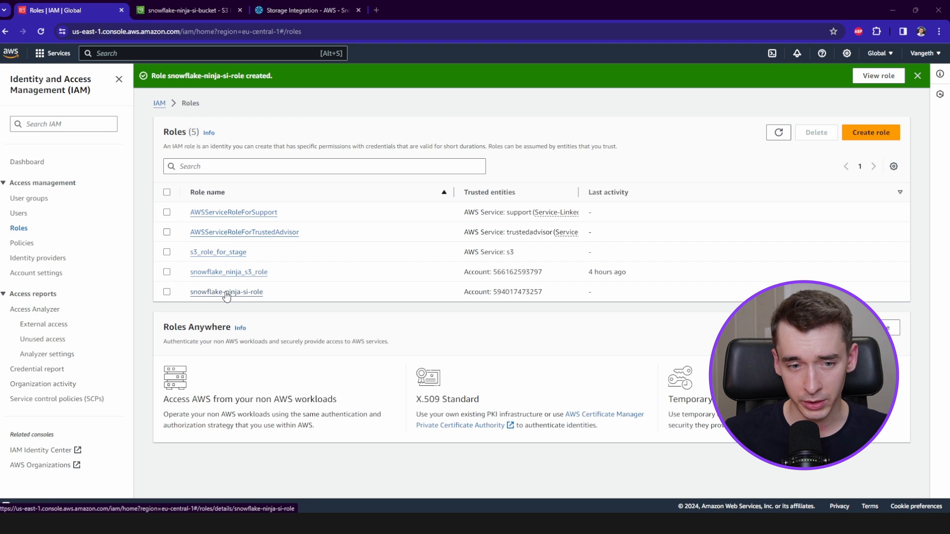
pyautogui.click(226, 293)
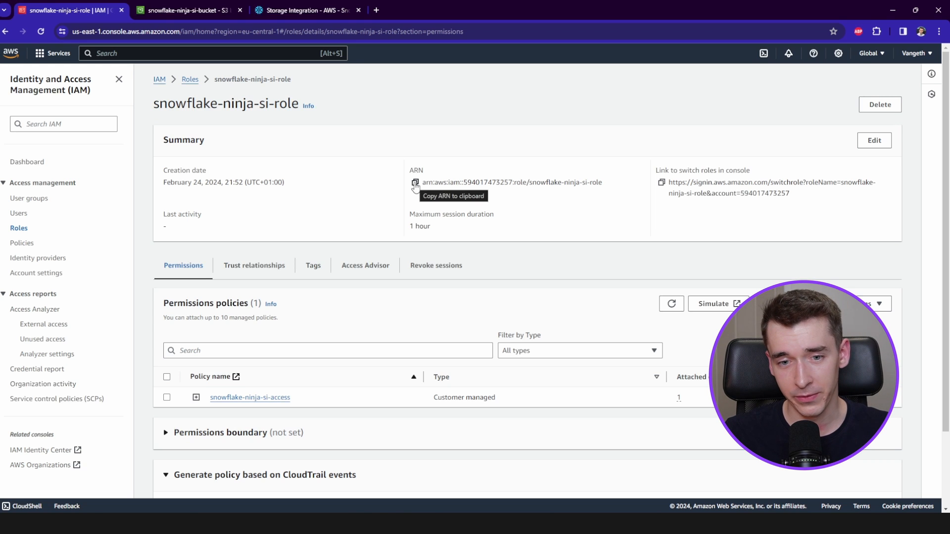
pyautogui.click(416, 184)
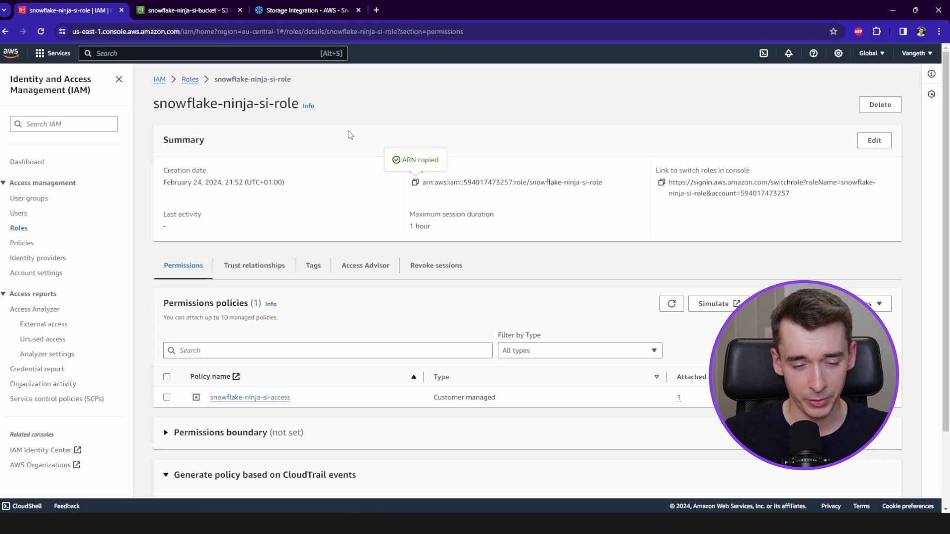
# Switch to the Snowflake worksheet and replace the integration name placeholder in the CREATE STORAGE INTEGRATION statement with snowflake-ninja-si.
pyautogui.click(316, 12)
pyautogui.click(314, 147)
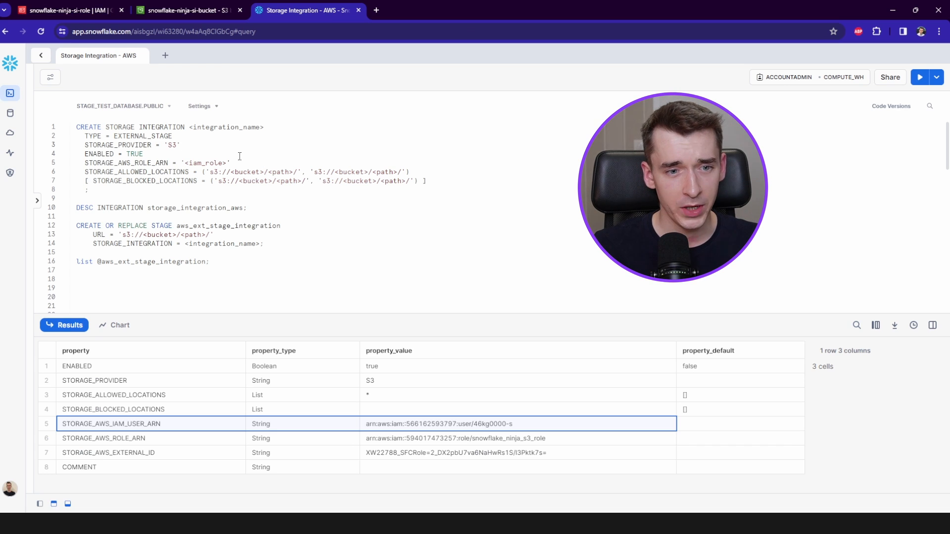
pyautogui.click(267, 129)
pyautogui.hotkey('shift', 'Left')
pyautogui.hotkey('shift', 'Left')
pyautogui.hotkey('shift', 'Left')
pyautogui.hotkey('shift', 'Left')
pyautogui.hotkey('shift', 'Left')
pyautogui.hotkey('shift', 'Left')
pyautogui.hotkey('shift', 'Left')
pyautogui.hotkey('shift', 'Left')
pyautogui.hotkey('shift', 'Left')
pyautogui.hotkey('shift', 'Left')
pyautogui.hotkey('shift', 'Left')
pyautogui.hotkey('shift', 'Left')
pyautogui.hotkey('shift', 'Left')
pyautogui.hotkey('shift', 'Left')
pyautogui.hotkey('shift', 'Left')
pyautogui.hotkey('shift', 'Left')
pyautogui.hotkey('shift', 'Left')
pyautogui.hotkey('shift', 'Left')
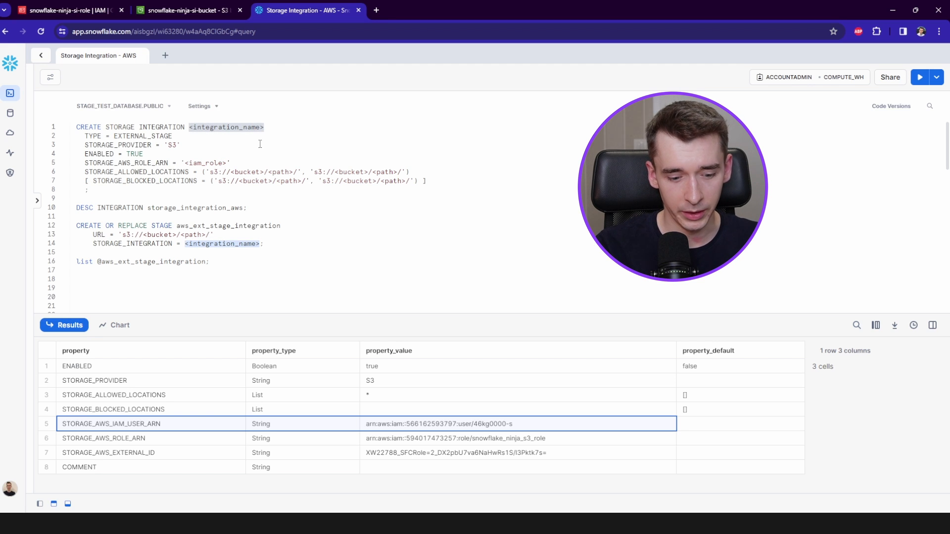
pyautogui.write('sn')
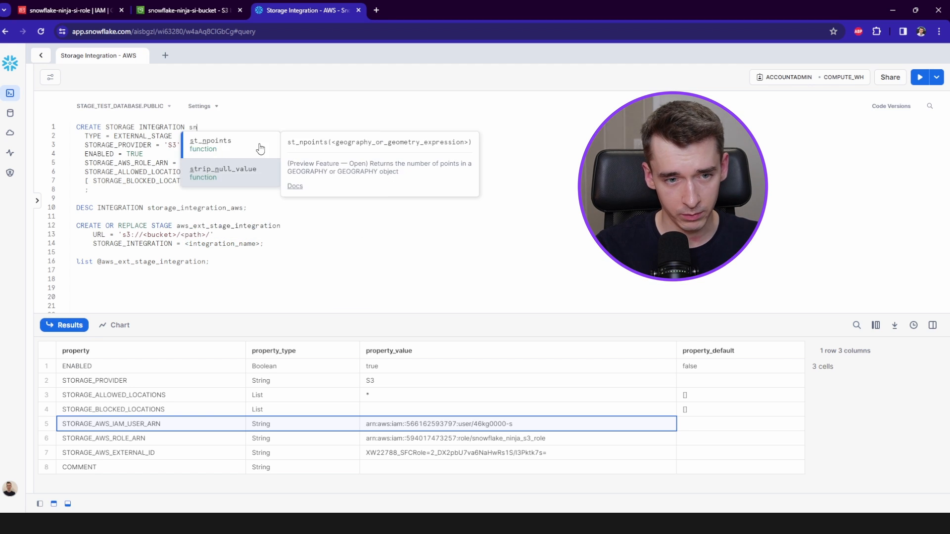
pyautogui.write('owflake-ninja-')
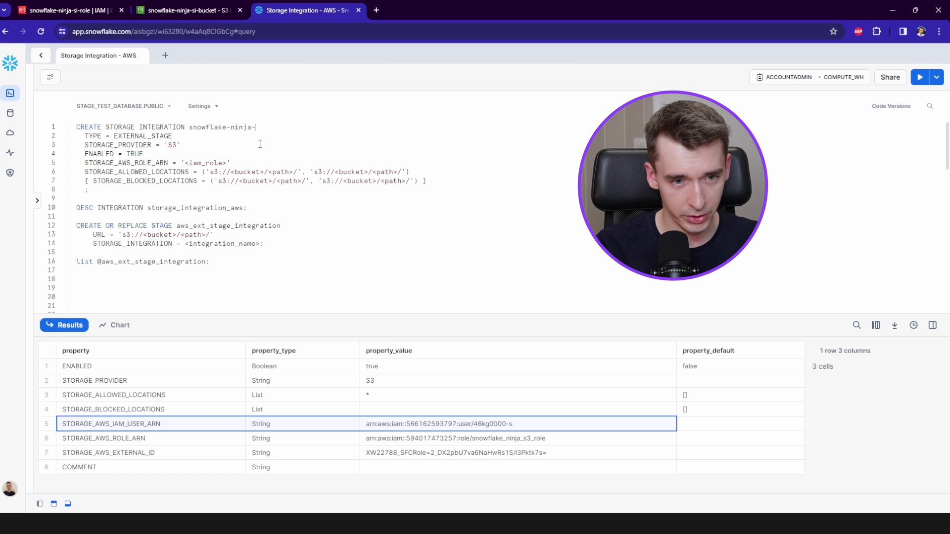
pyautogui.write('si')
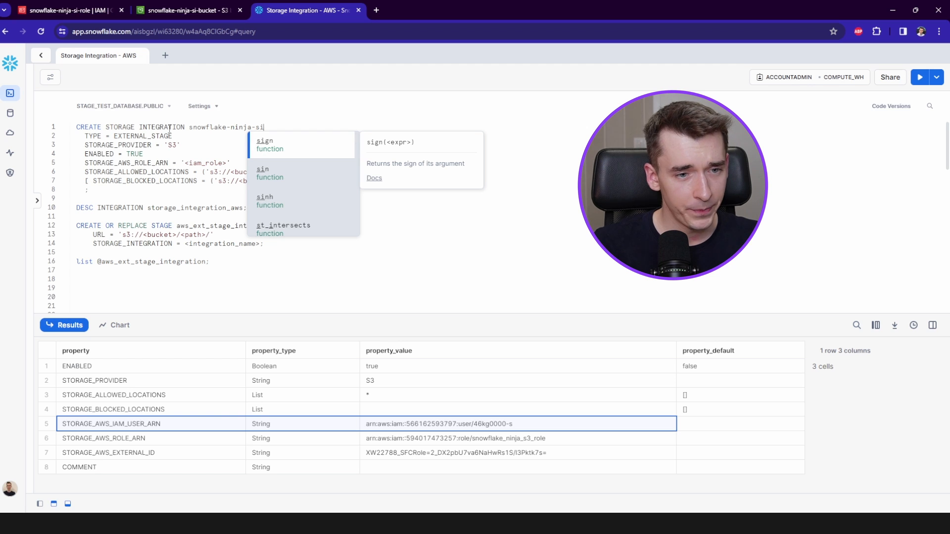
# Replace the <iam_role> placeholder in STORAGE_AWS_ROLE_ARN with the copied ARN of snowflake-ninja-si-role.
pyautogui.moveTo(173, 136); pyautogui.dragTo(86, 136)
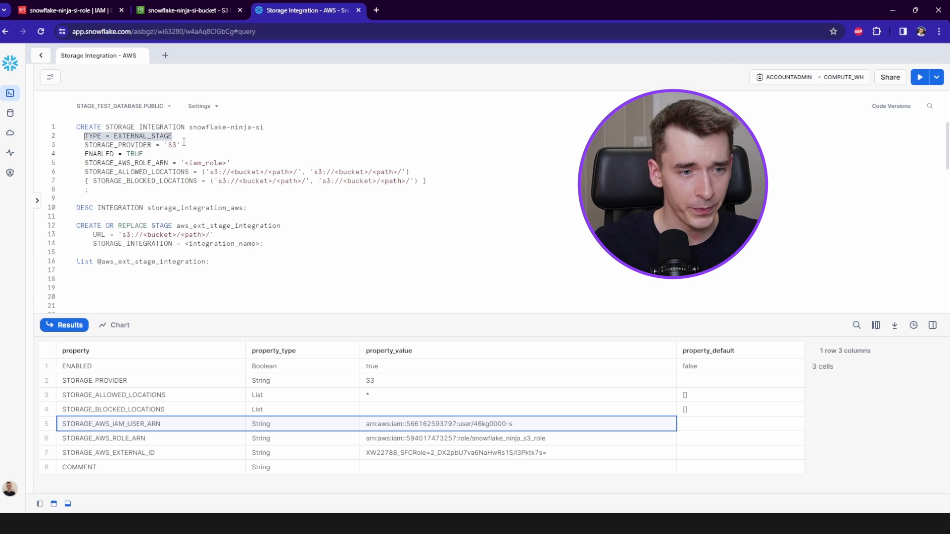
pyautogui.moveTo(84, 153); pyautogui.dragTo(147, 153)
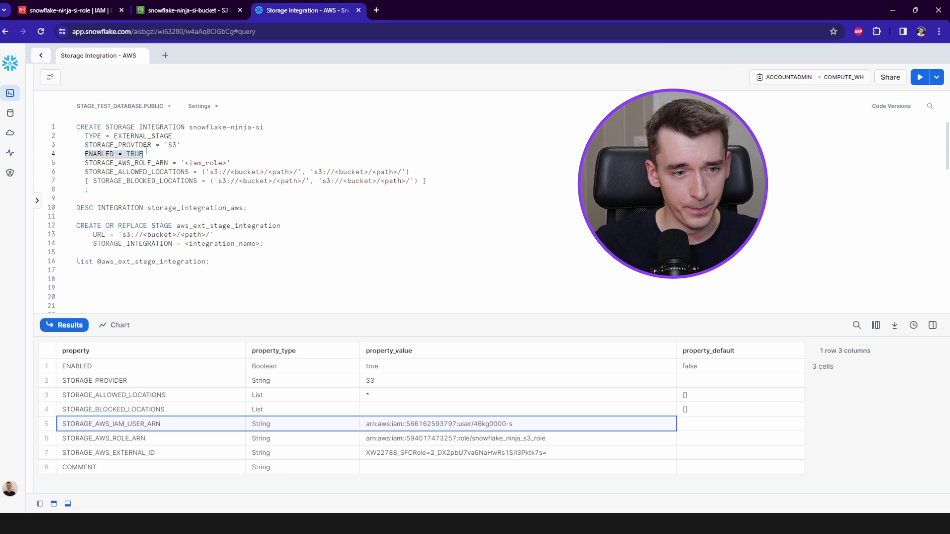
pyautogui.click(222, 146)
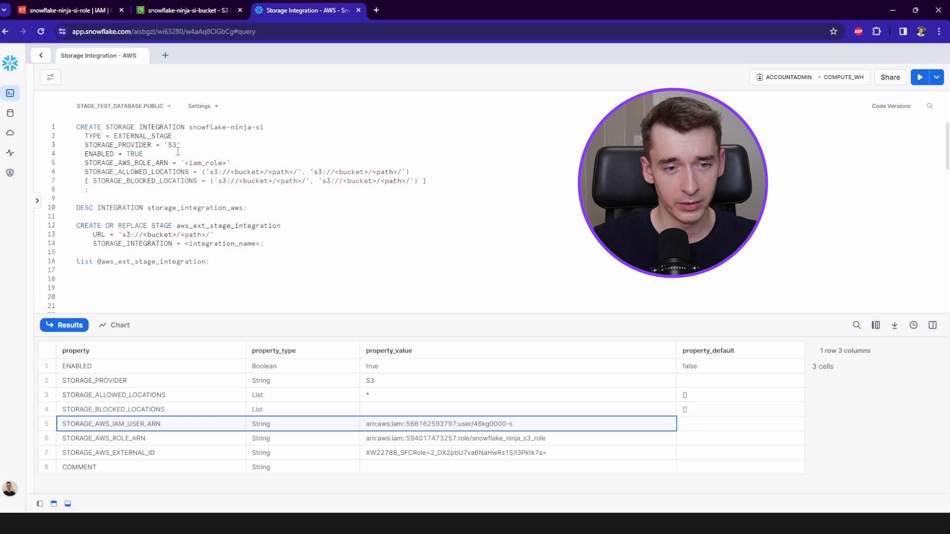
pyautogui.moveTo(227, 163); pyautogui.dragTo(184, 163)
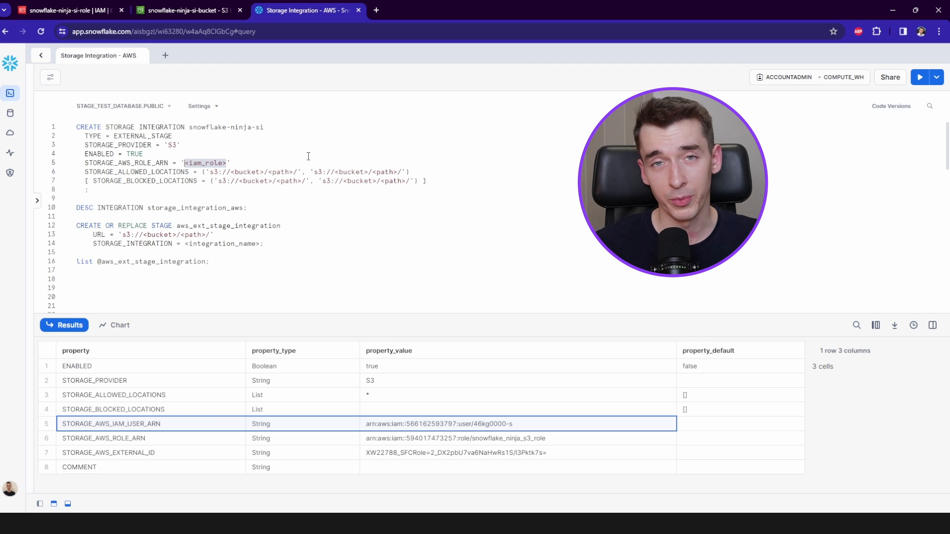
pyautogui.hotkey('ctrl', 'v')
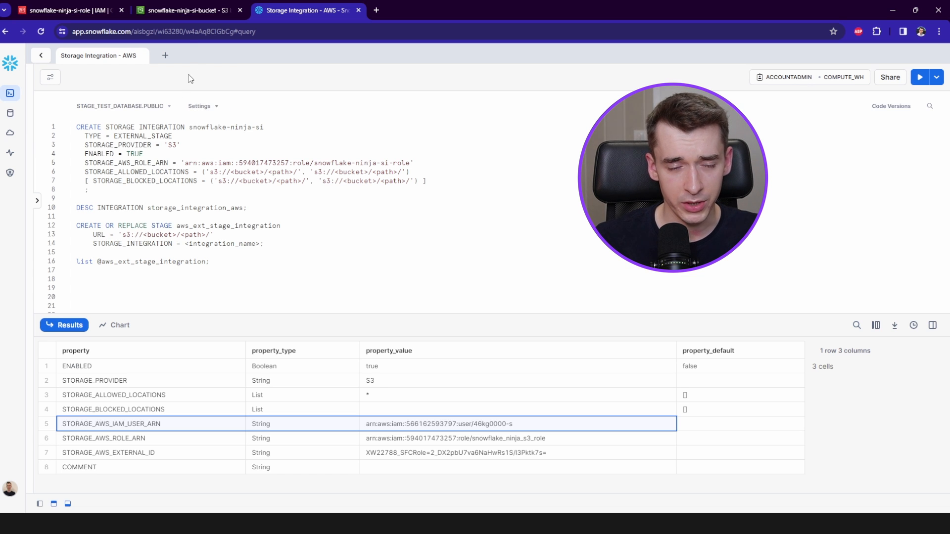
# Copy the bucket name from the S3 console and make s3://snowflake-ninja-si-bucket the only STORAGE_ALLOWED_LOCATIONS entry in the Snowflake worksheet.
pyautogui.click(188, 11)
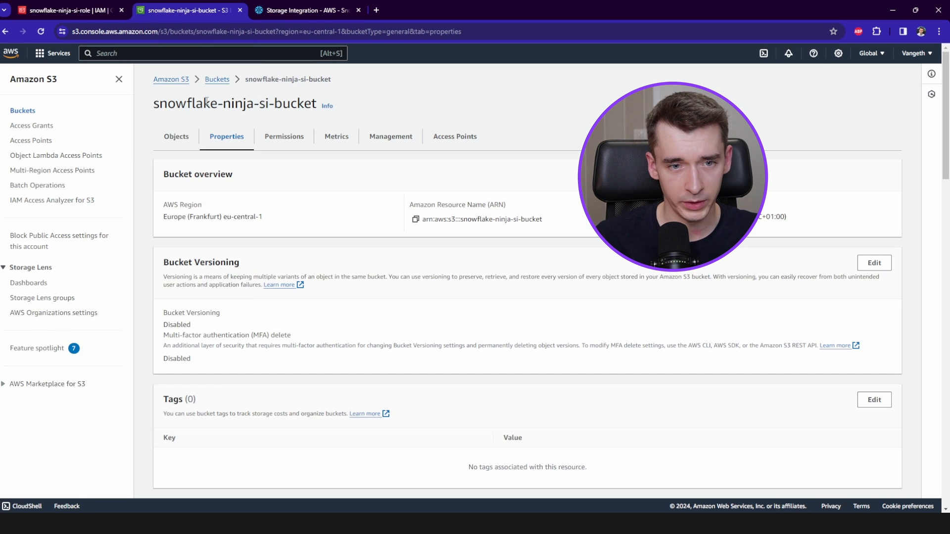
pyautogui.moveTo(153, 103); pyautogui.dragTo(317, 102)
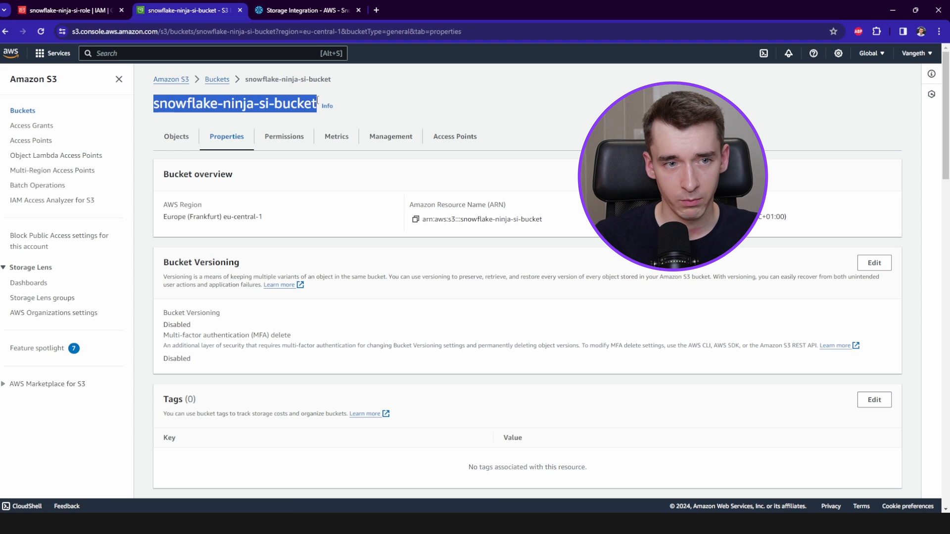
pyautogui.click(301, 12)
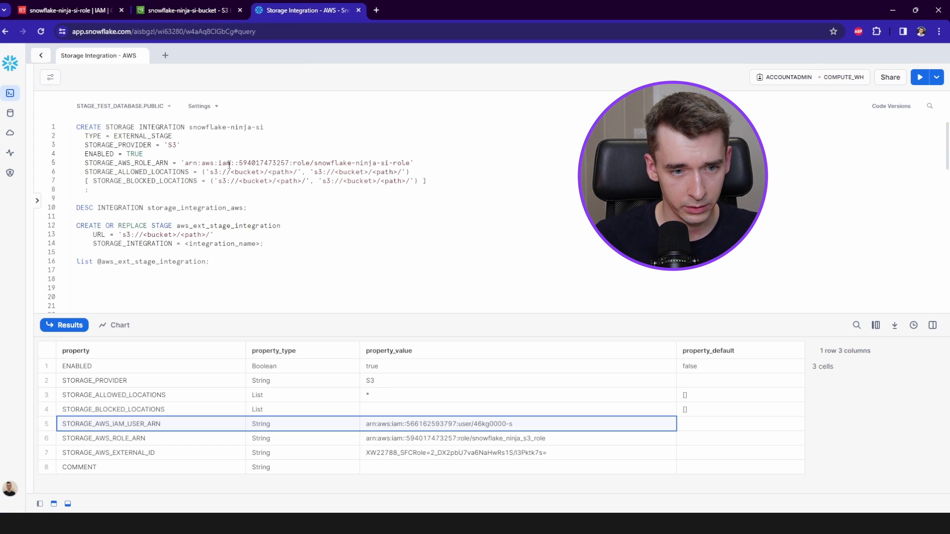
pyautogui.moveTo(231, 171); pyautogui.dragTo(299, 172)
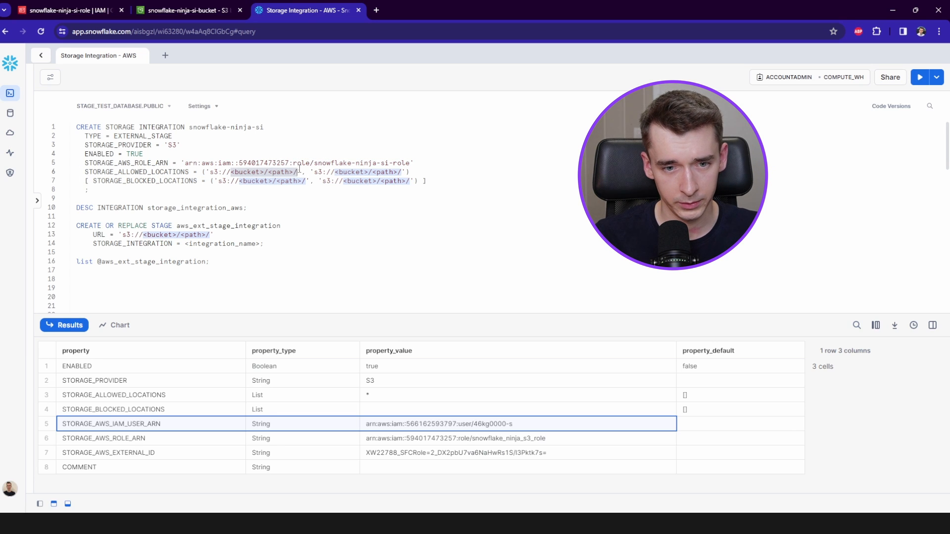
pyautogui.hotkey('ctrl', 'v')
pyautogui.moveTo(339, 173); pyautogui.dragTo(444, 172)
pyautogui.press('BackSpace')
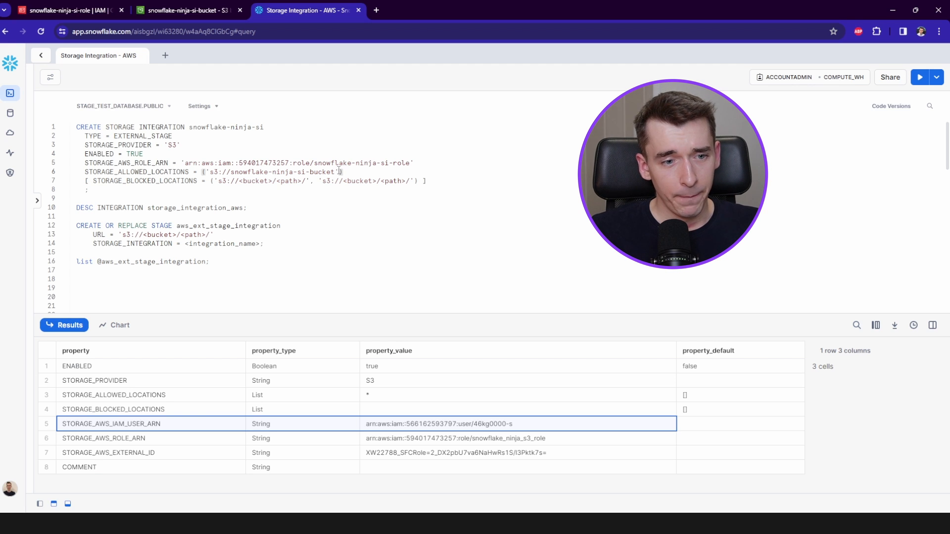
# Delete the optional STORAGE_BLOCKED_LOCATIONS line and run the CREATE STORAGE INTEGRATION statement.
pyautogui.click(428, 183)
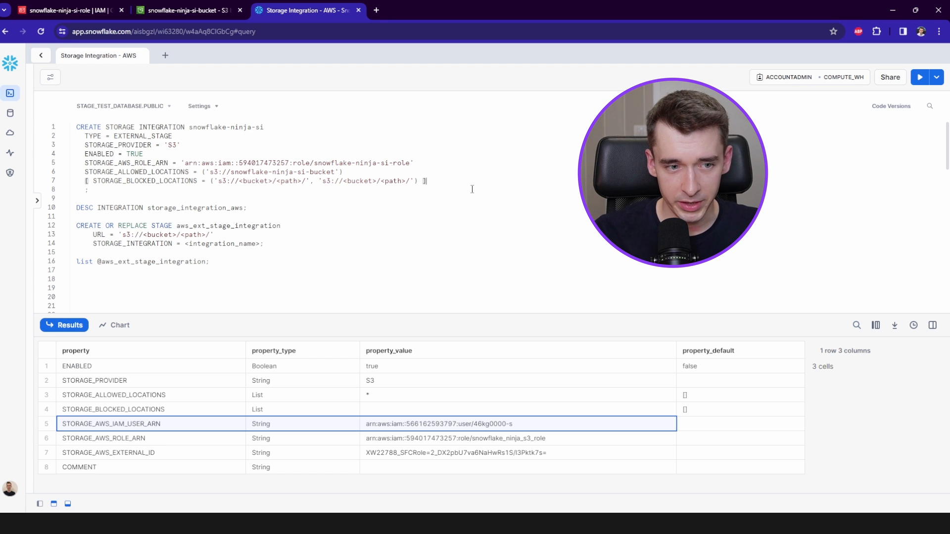
pyautogui.hotkey('shift', 'Home')
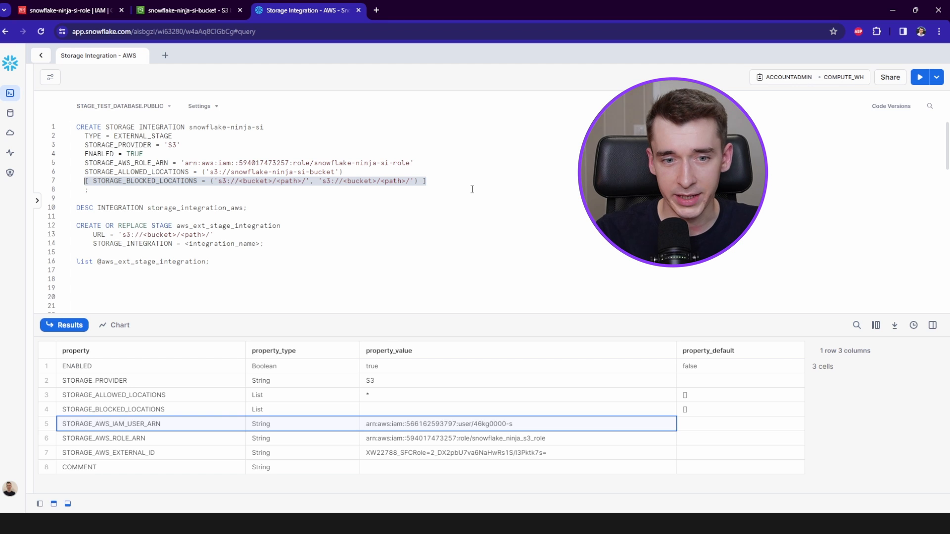
pyautogui.press('BackSpace')
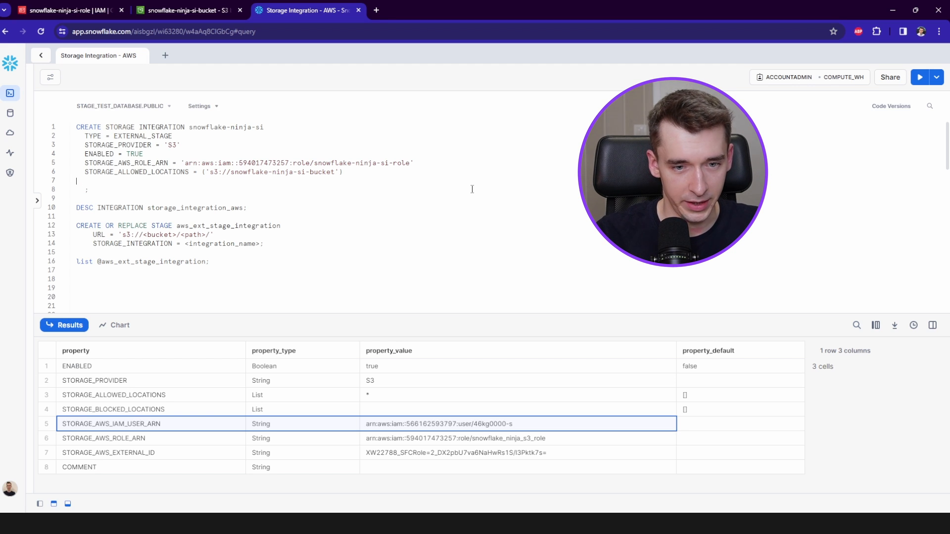
pyautogui.press('BackSpace')
pyautogui.click(258, 149)
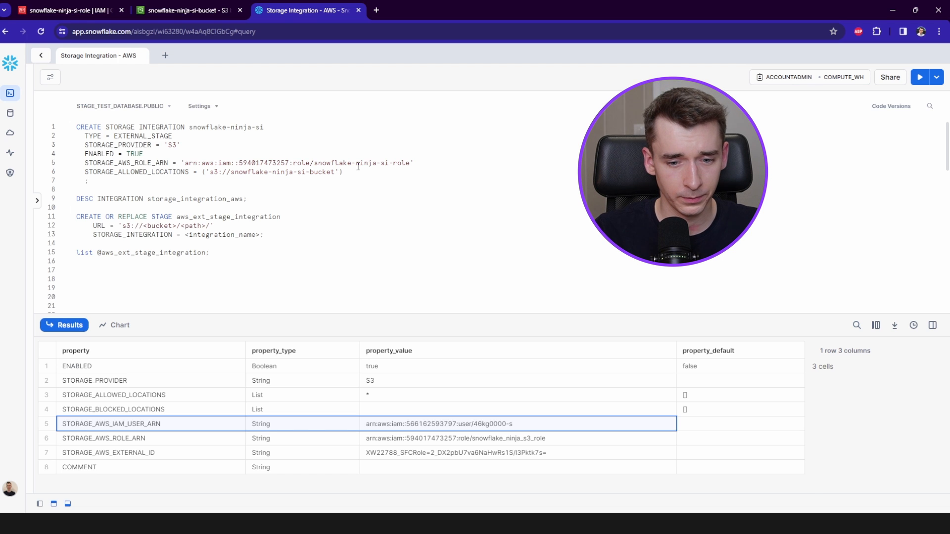
pyautogui.hotkey('ctrl', 'Return')
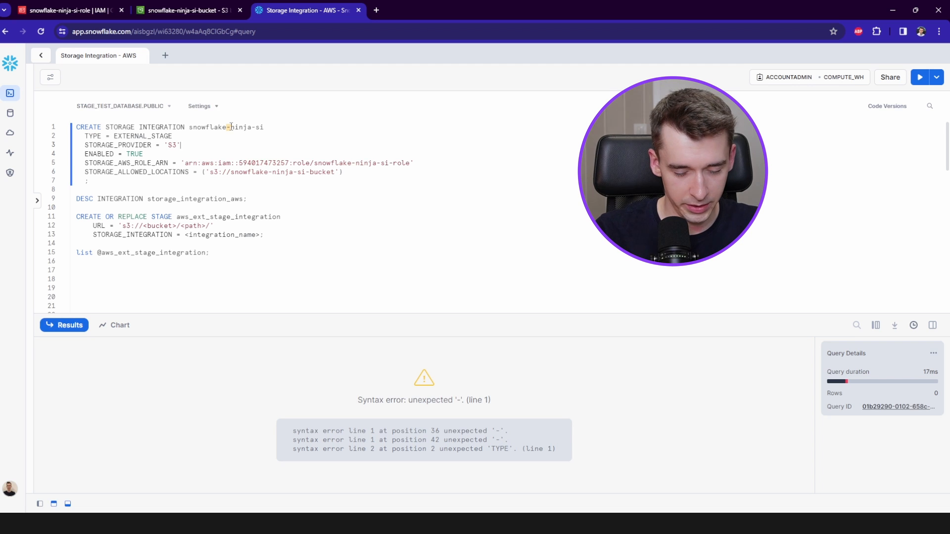
# Rename the integration to snowflake_ninja_si in the CREATE STORAGE INTEGRATION statement and run it again.
pyautogui.write('_')
pyautogui.press('Right')
pyautogui.press('Right')
pyautogui.press('Right')
pyautogui.press('Right')
pyautogui.press('Right')
pyautogui.press('Right')
pyautogui.press('BackSpace')
pyautogui.write('_')
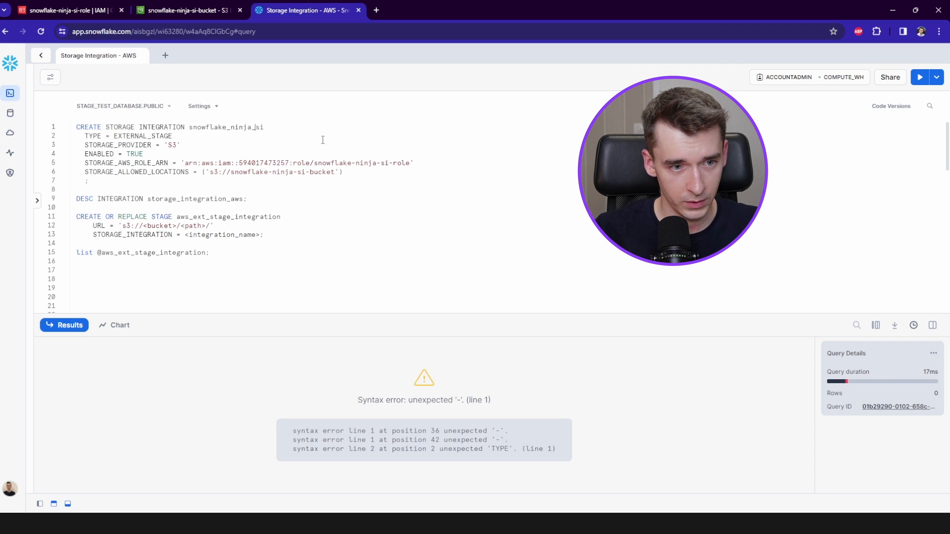
pyautogui.hotkey('ctrl', 'Return')
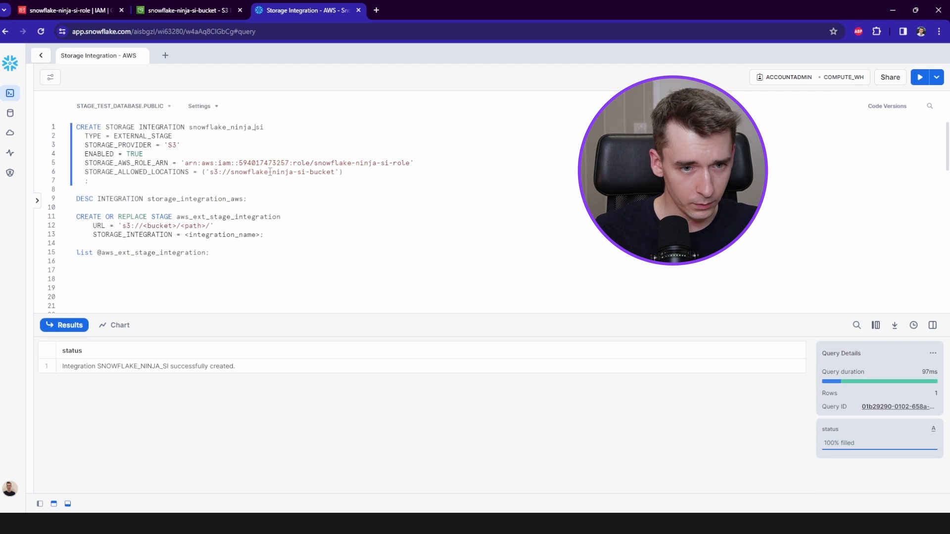
# Replace the integration name in the DESC INTEGRATION statement with snowflake_ninja_si, run it and enlarge the results area.
pyautogui.doubleClick(224, 128)
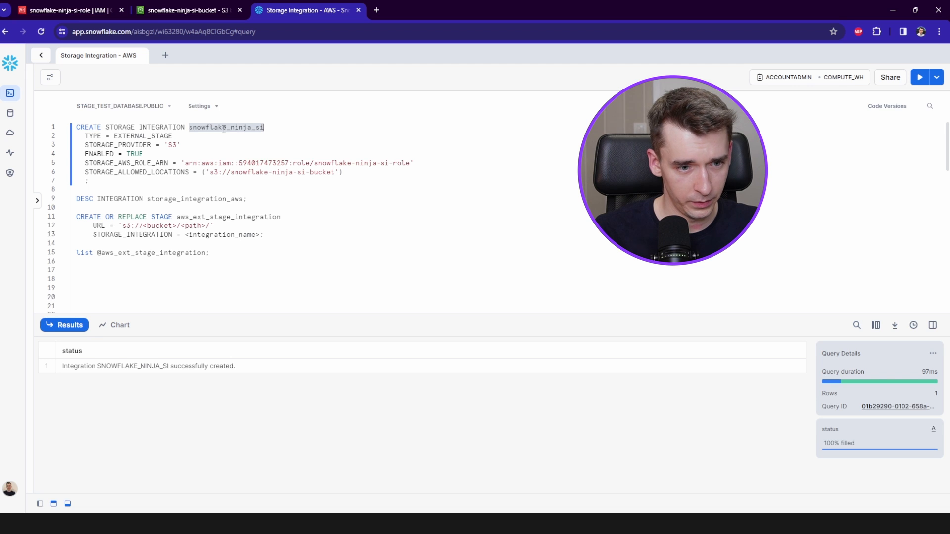
pyautogui.doubleClick(200, 199)
pyautogui.hotkey('ctrl', 'v')
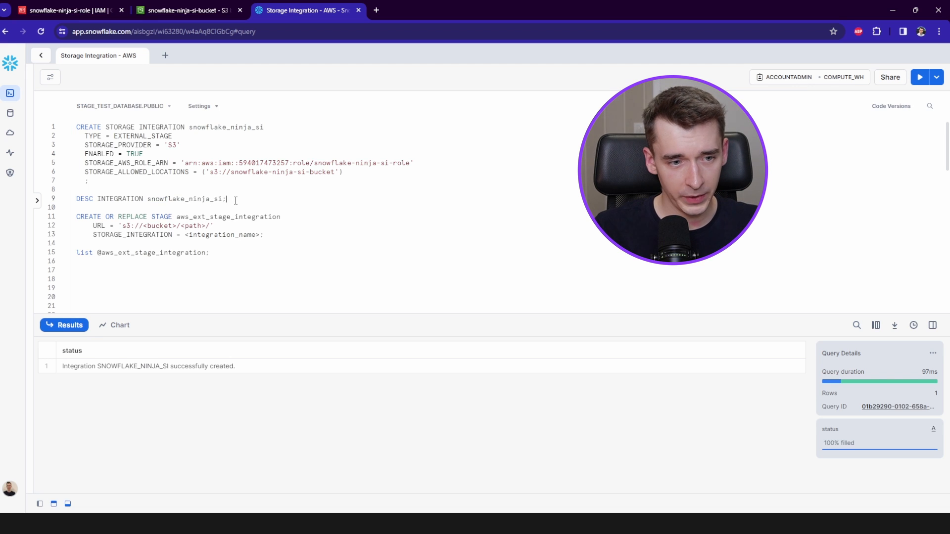
pyautogui.tripleClick(236, 201)
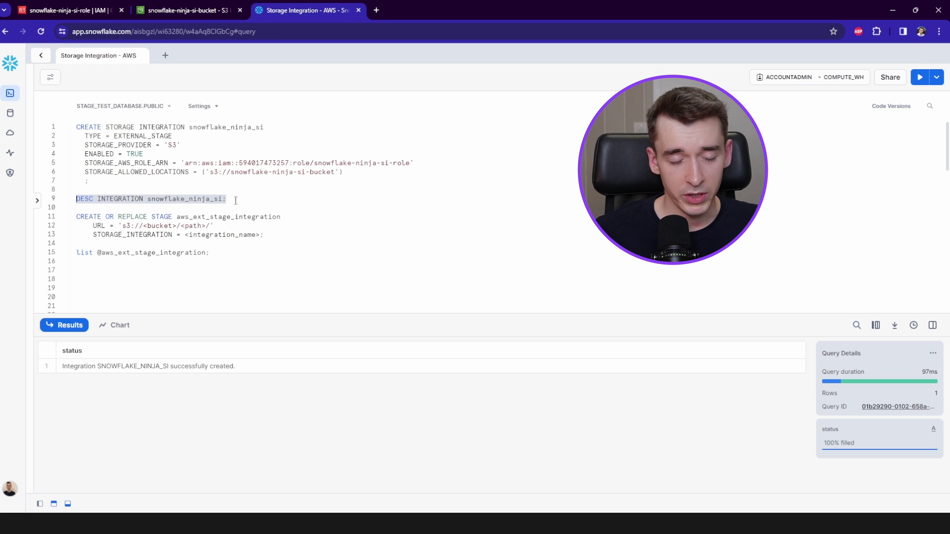
pyautogui.hotkey('ctrl', 'Return')
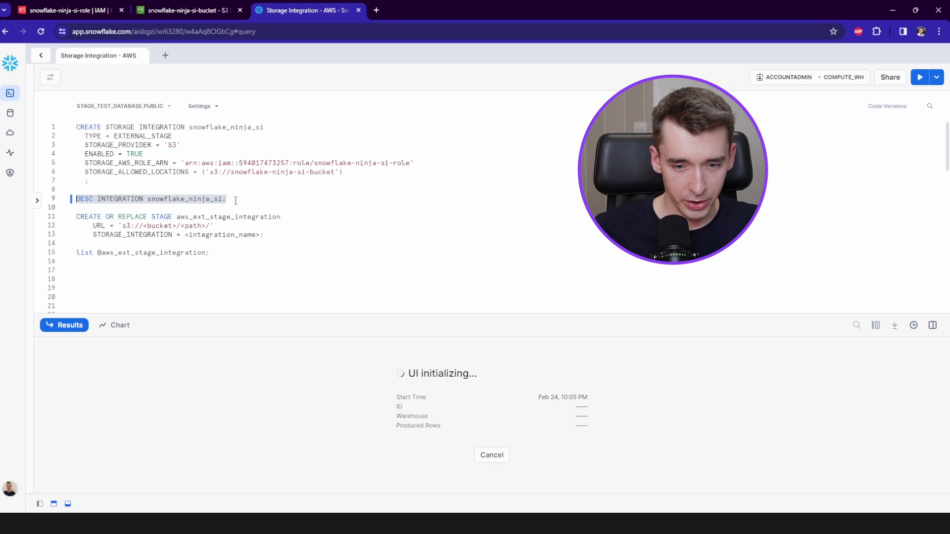
pyautogui.moveTo(313, 324); pyautogui.dragTo(319, 292)
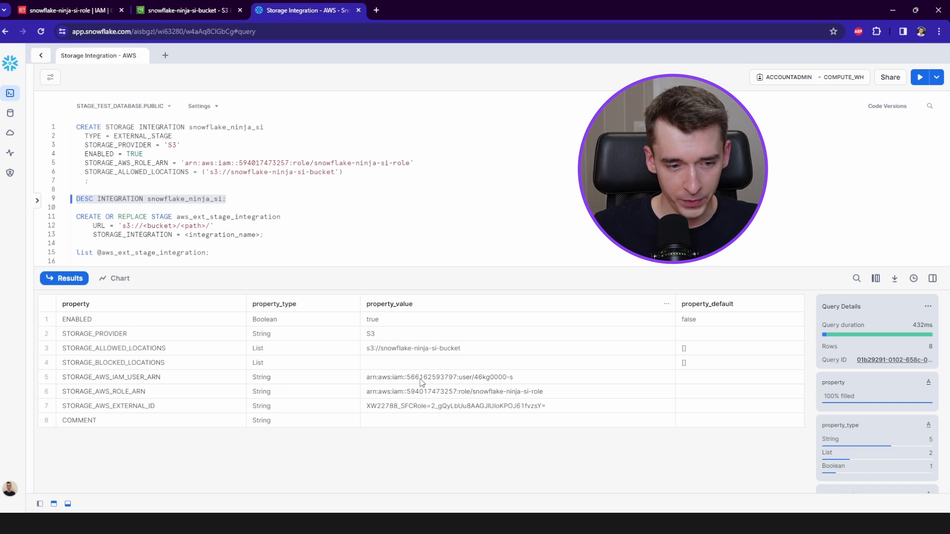
# Copy the STORAGE_AWS_IAM_USER_ARN value, switch to AWS IAM and open the trust policy of snowflake-ninja-si-role for editing.
pyautogui.moveTo(221, 381); pyautogui.dragTo(434, 384)
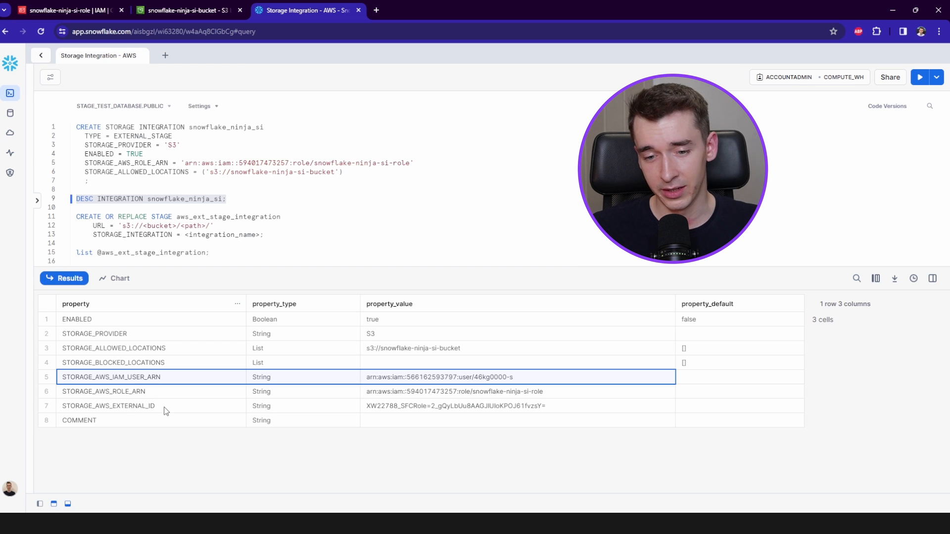
pyautogui.click(445, 381)
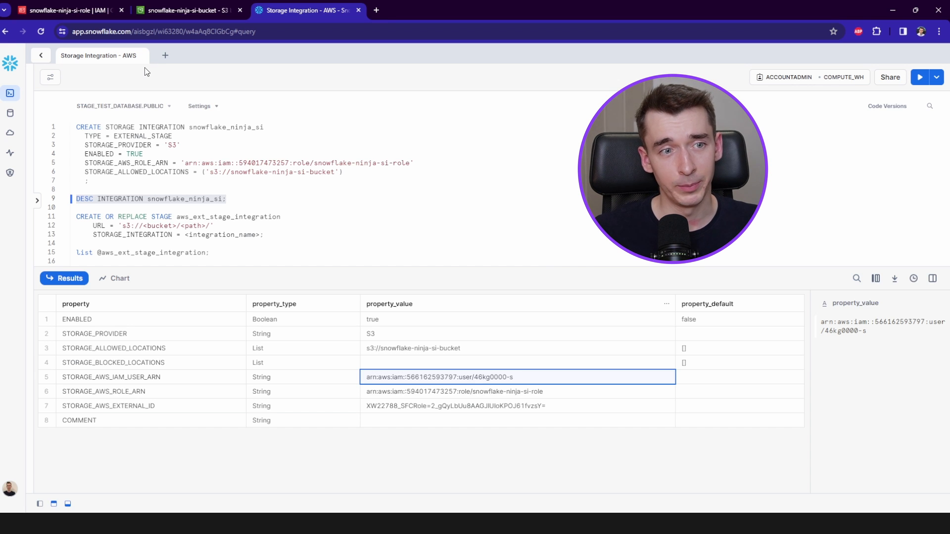
pyautogui.click(72, 10)
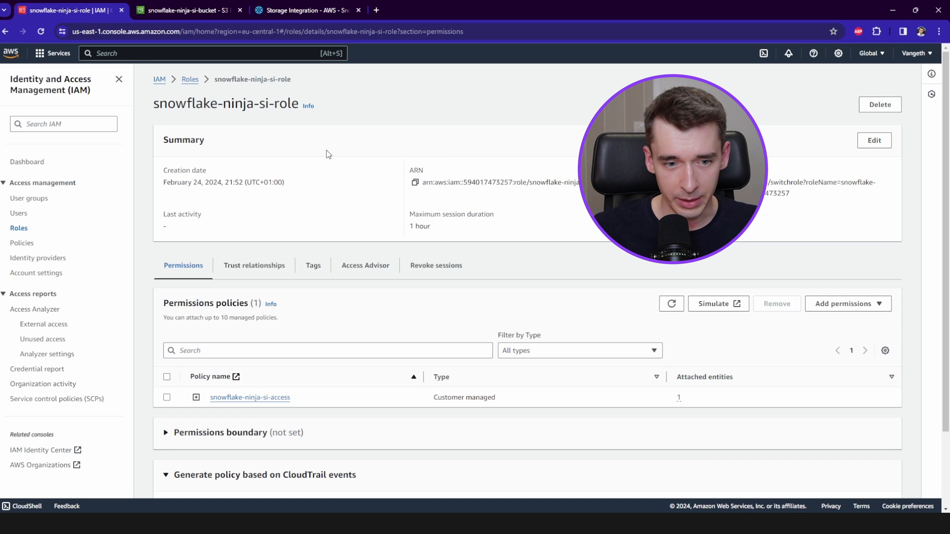
pyautogui.scroll(-1, 328, 151)
pyautogui.scroll(1, 307, 171)
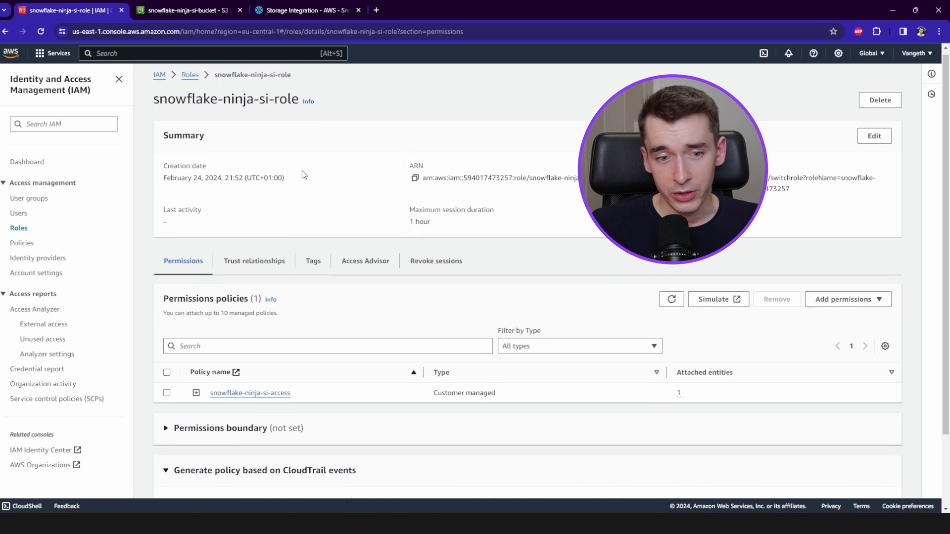
pyautogui.click(267, 274)
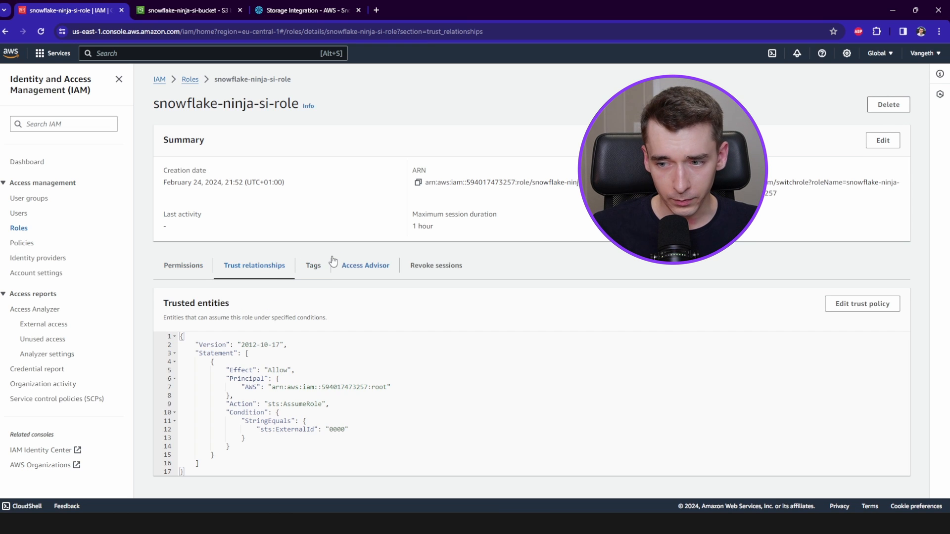
pyautogui.click(863, 304)
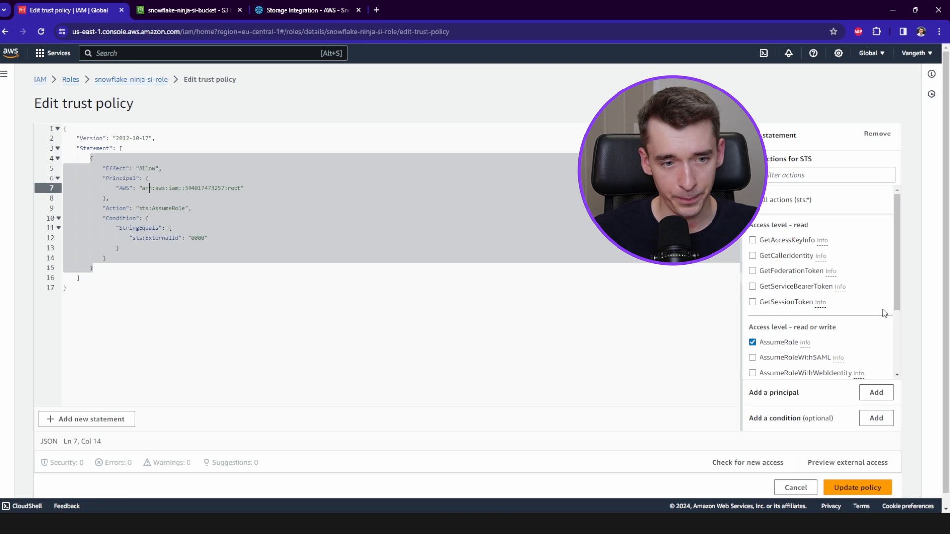
# Replace the AWS principal ARN in the trust policy with the copied Snowflake IAM user ARN.
pyautogui.click(222, 190)
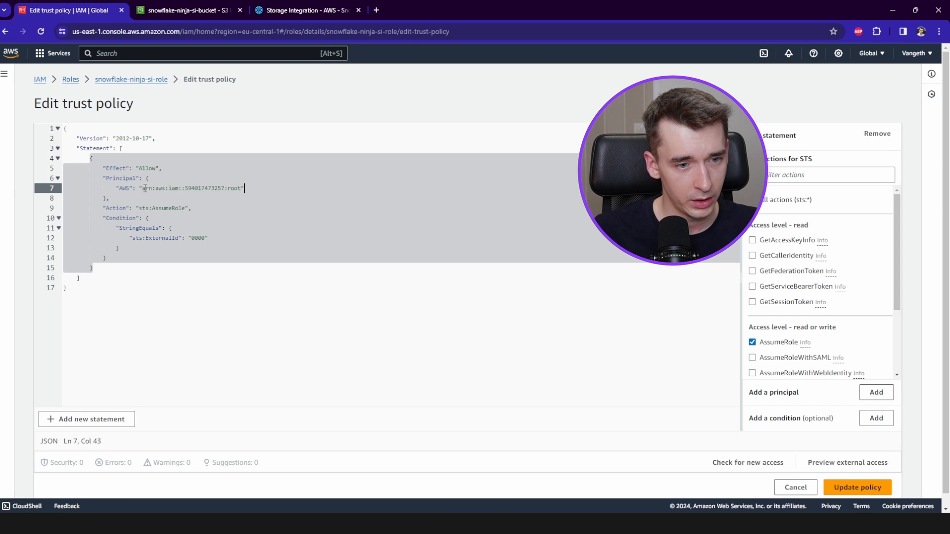
pyautogui.moveTo(143, 190)
pyautogui.mouseDown()
pyautogui.moveTo(243, 189)
pyautogui.moveTo(143, 191)
pyautogui.mouseUp()
pyautogui.click(225, 190)
pyautogui.click(236, 189)
pyautogui.hotkey('ctrl', 'v')
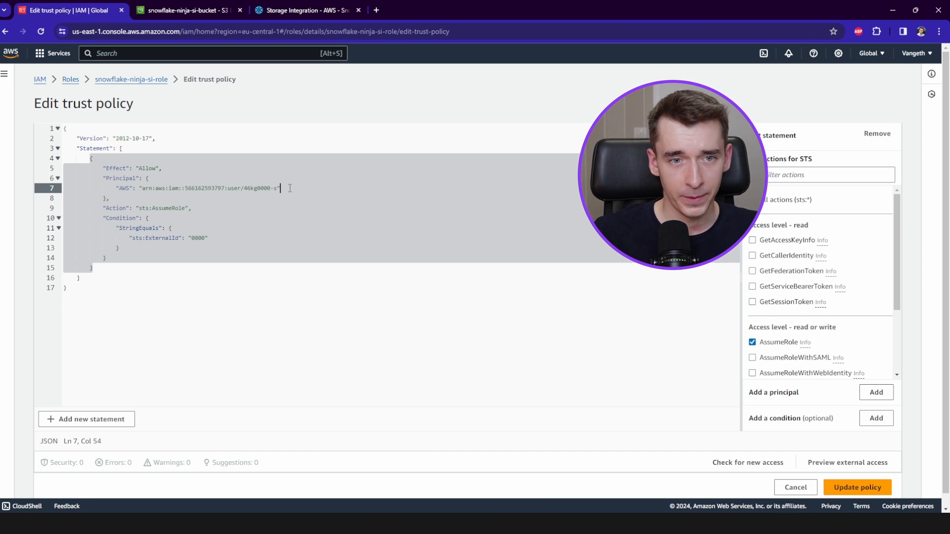
# Copy the STORAGE_AWS_EXTERNAL_ID value from Snowflake, substitute it for the sts:ExternalId placeholder in the AWS trust policy and update the policy.
pyautogui.click(299, 10)
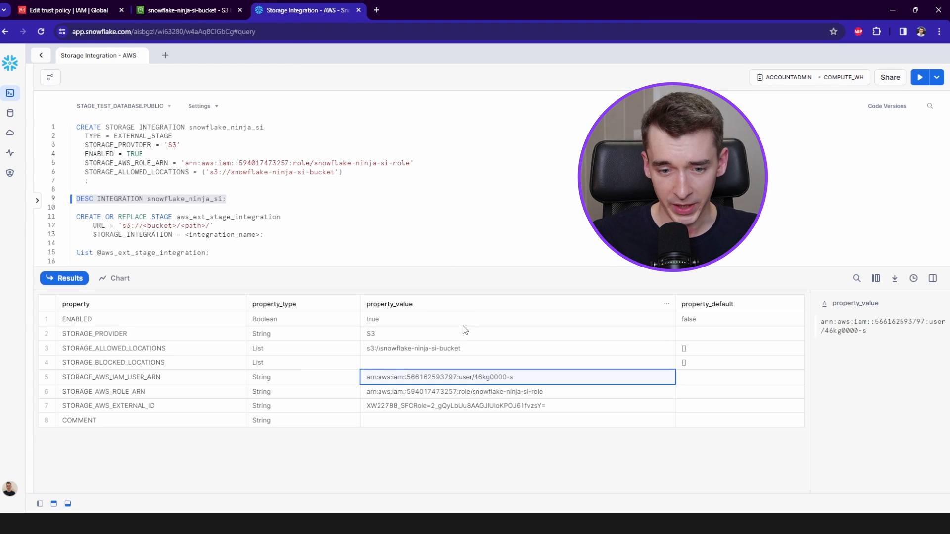
pyautogui.click(385, 404)
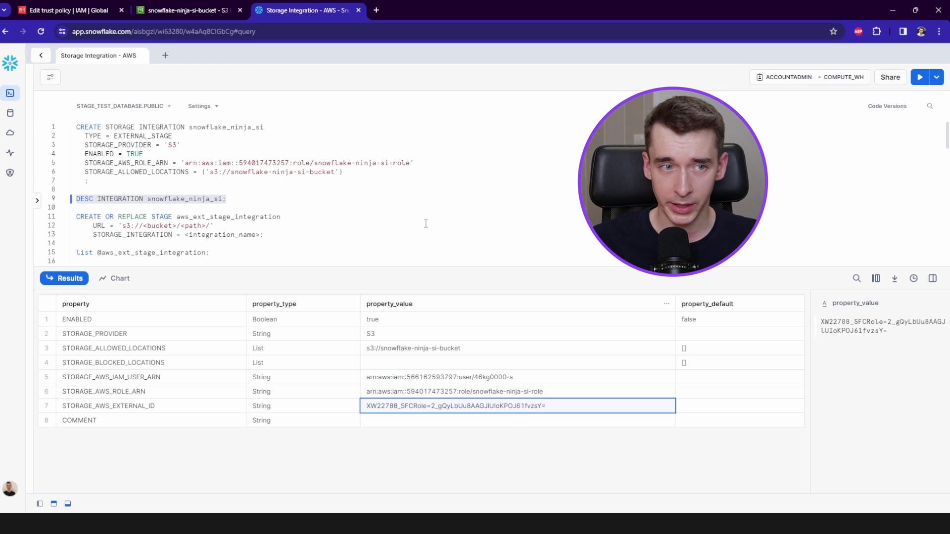
pyautogui.click(88, 10)
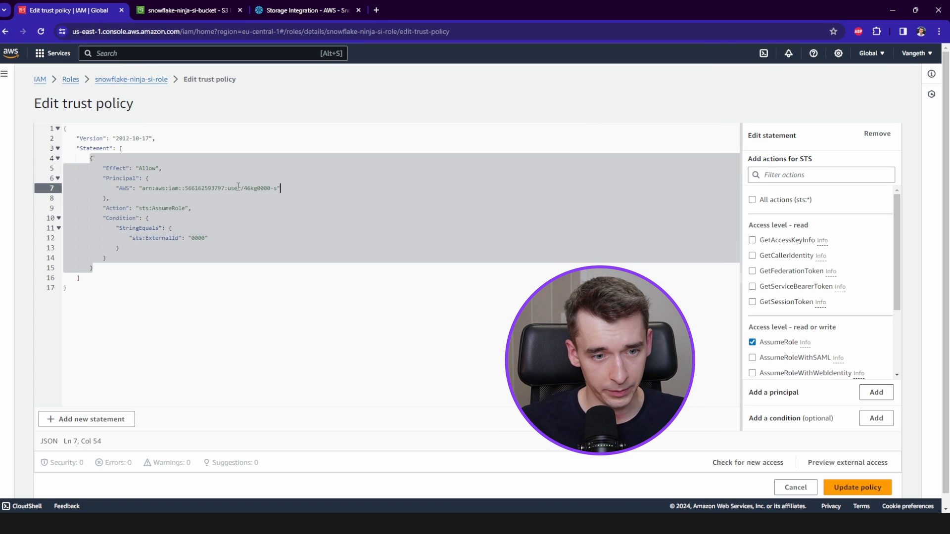
pyautogui.click(198, 228)
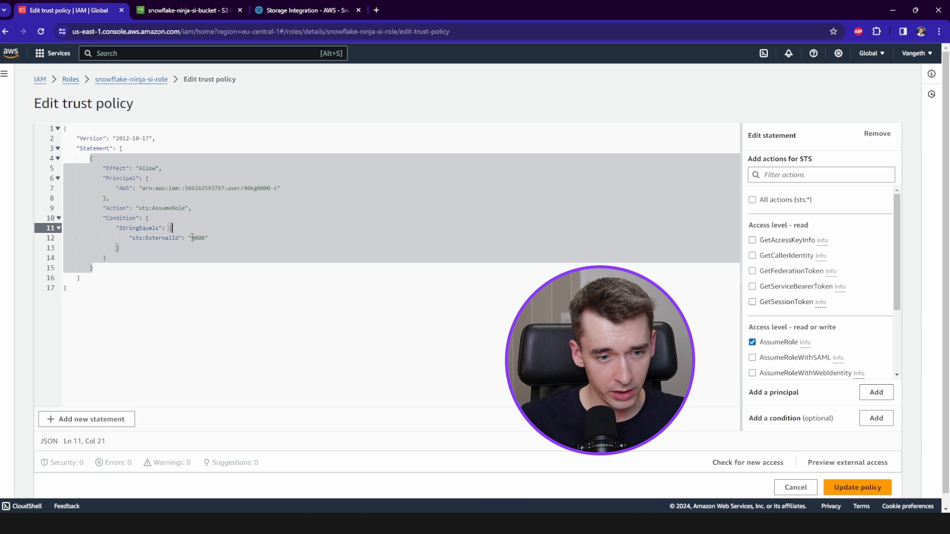
pyautogui.moveTo(192, 238); pyautogui.dragTo(204, 237)
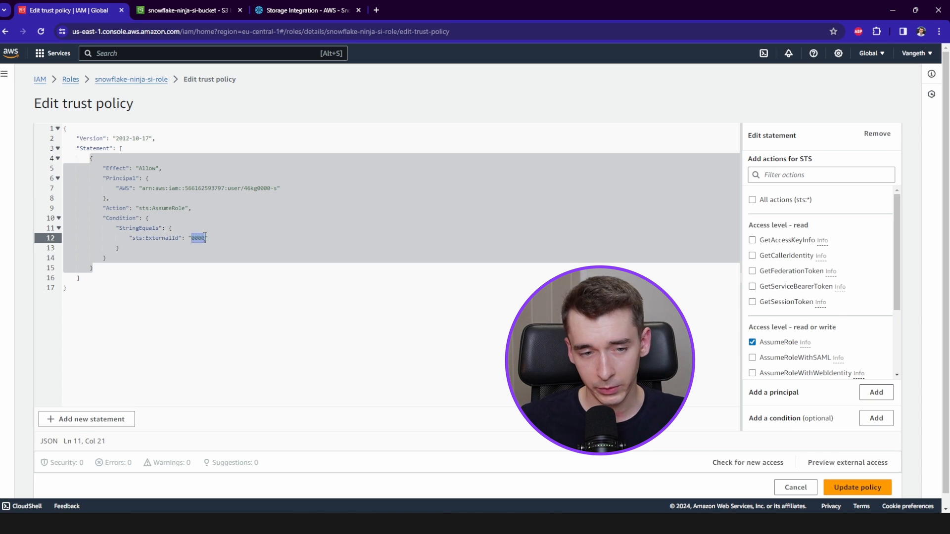
pyautogui.hotkey('ctrl', 'v')
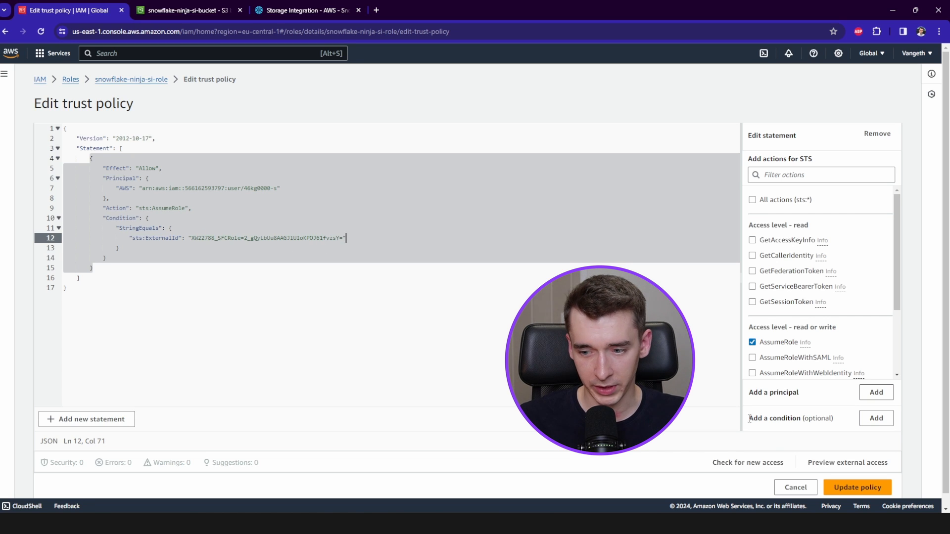
pyautogui.click(854, 492)
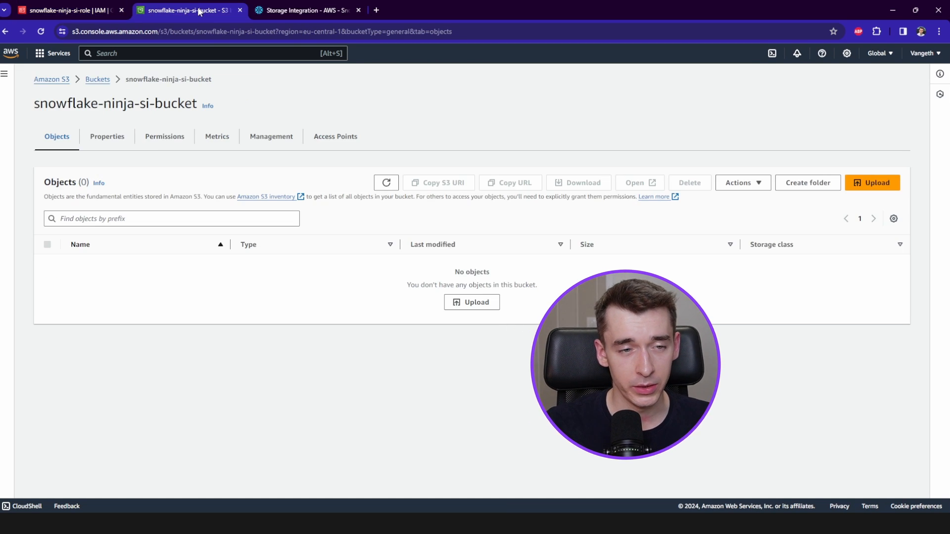
# Switch to the S3 console, upload customers.csv and customers_2.csv to snowflake-ninja-si-bucket, and return to its object list.
pyautogui.click(198, 7)
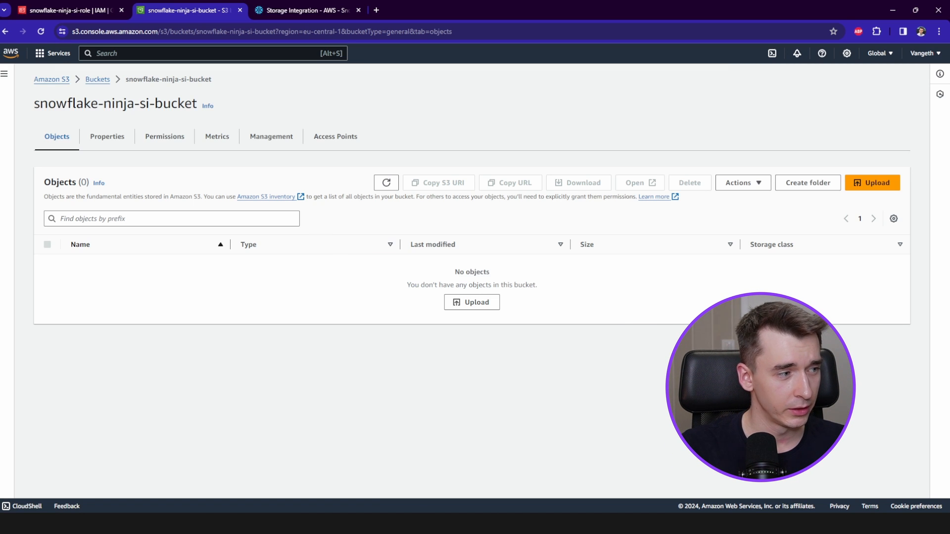
pyautogui.moveTo(949, 341); pyautogui.dragTo(393, 357)
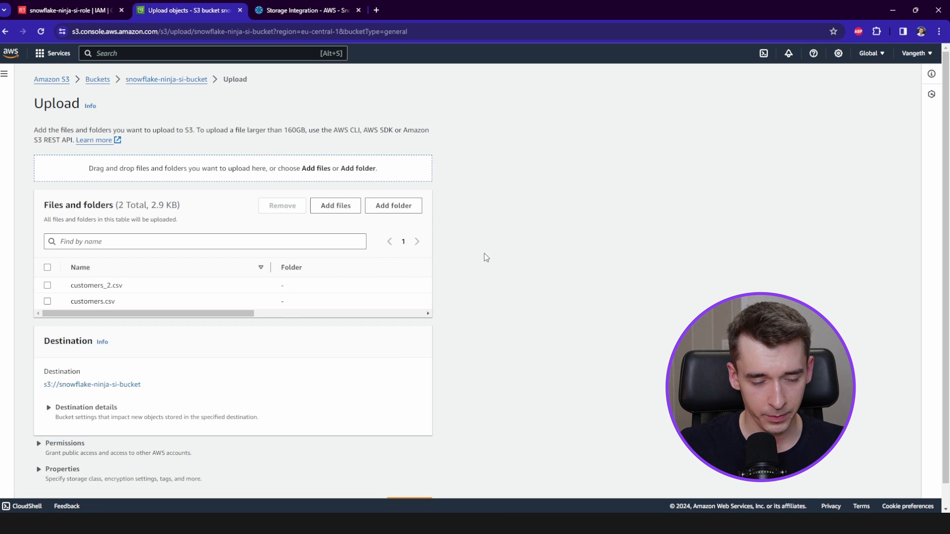
pyautogui.scroll(-1, 467, 250)
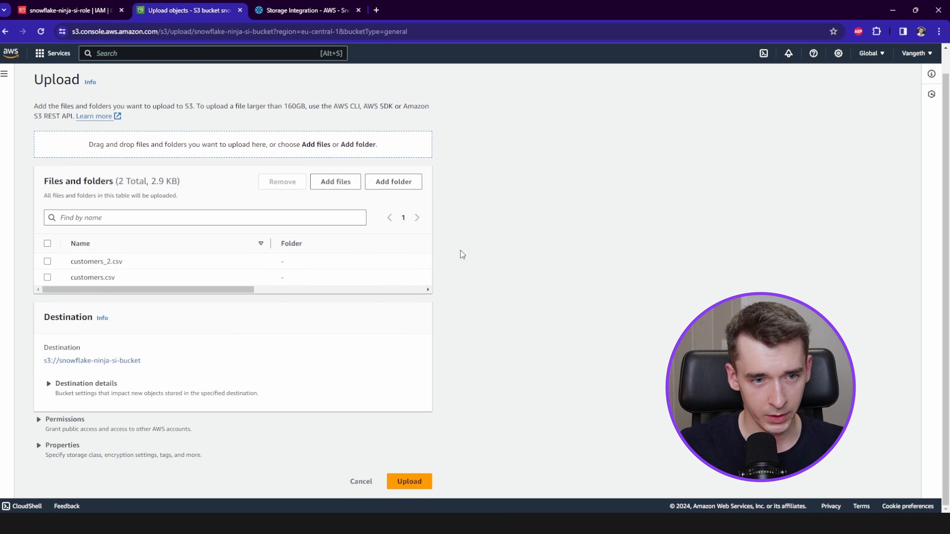
pyautogui.click(410, 485)
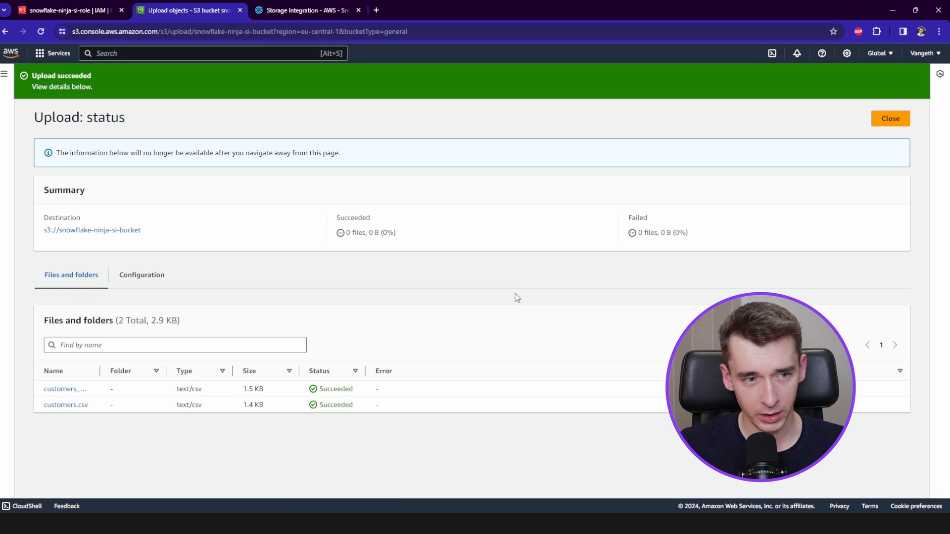
pyautogui.click(889, 123)
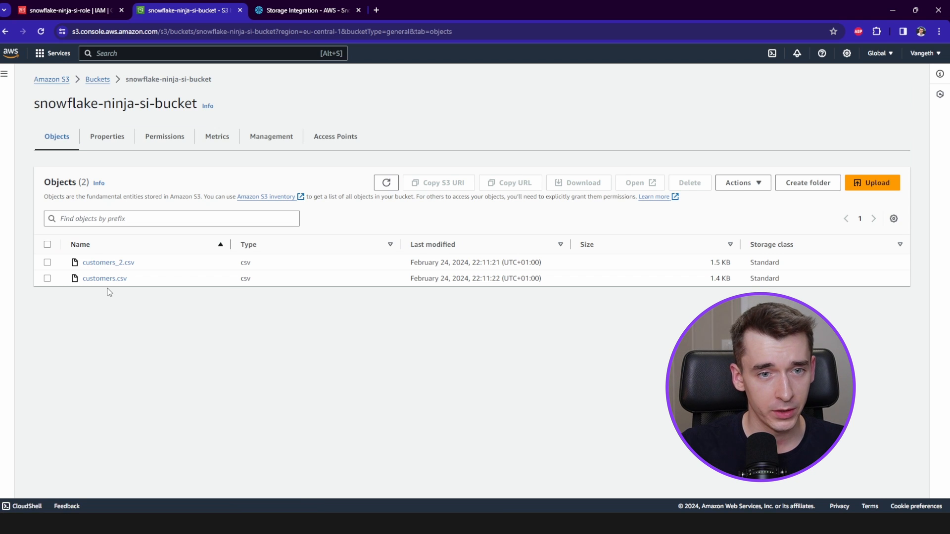
# Switch to Snowflake and replace the URL placeholder in the CREATE STAGE statement with s3://snowflake-ninja-si-bucket, copied from the allowed locations.
pyautogui.click(274, 12)
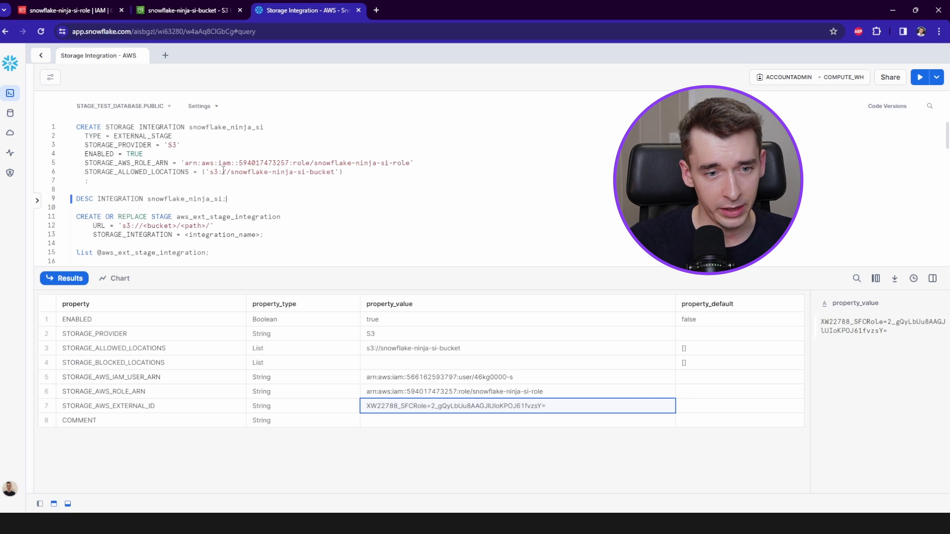
pyautogui.moveTo(210, 172); pyautogui.dragTo(331, 172)
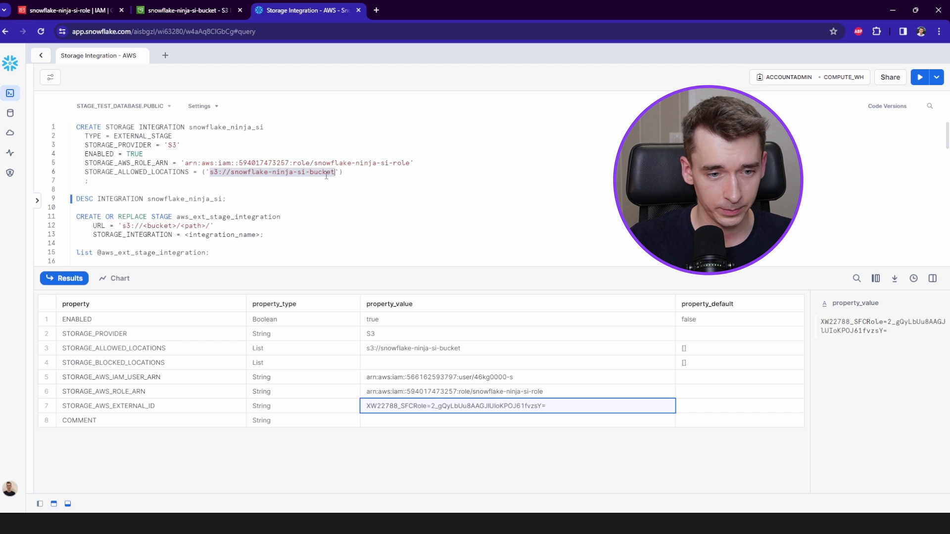
pyautogui.moveTo(210, 226); pyautogui.dragTo(124, 227)
pyautogui.hotkey('ctrl', 'v')
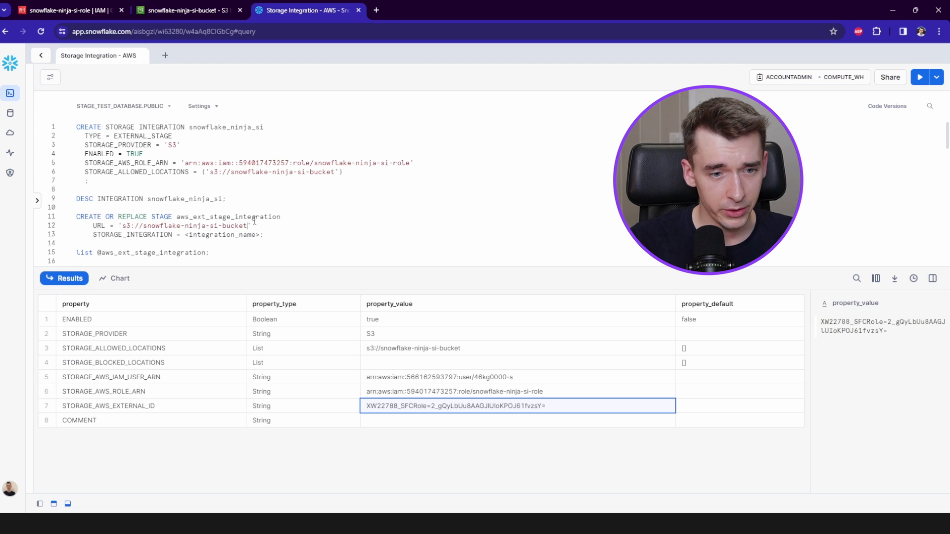
# Set STORAGE_INTEGRATION to snowflake_ninja_si in the CREATE OR REPLACE STAGE statement for aws_ext_stage_integration and run it.
pyautogui.doubleClick(197, 199)
pyautogui.moveTo(261, 234); pyautogui.dragTo(185, 235)
pyautogui.hotkey('ctrl', 'v')
pyautogui.click(281, 233)
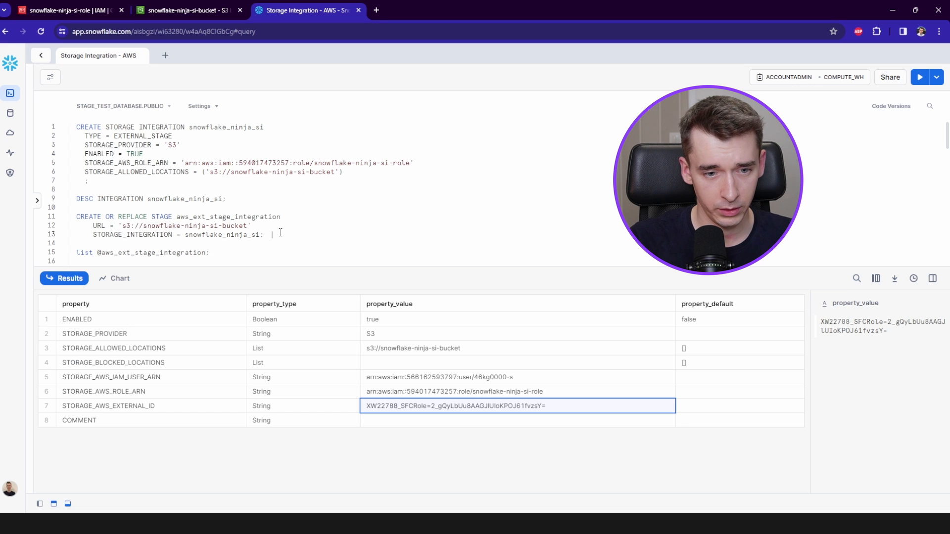
pyautogui.hotkey('ctrl', 'Return')
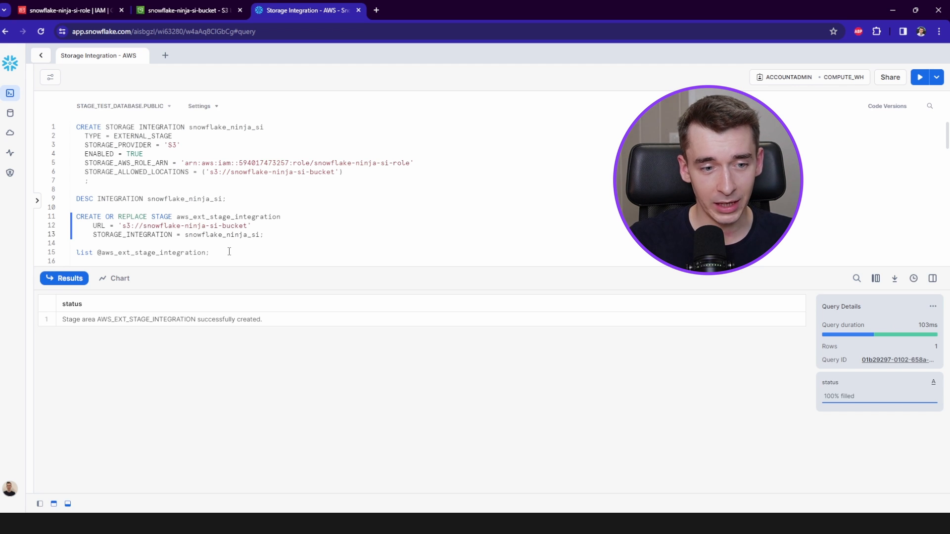
pyautogui.hotkey('shift', 'Home')
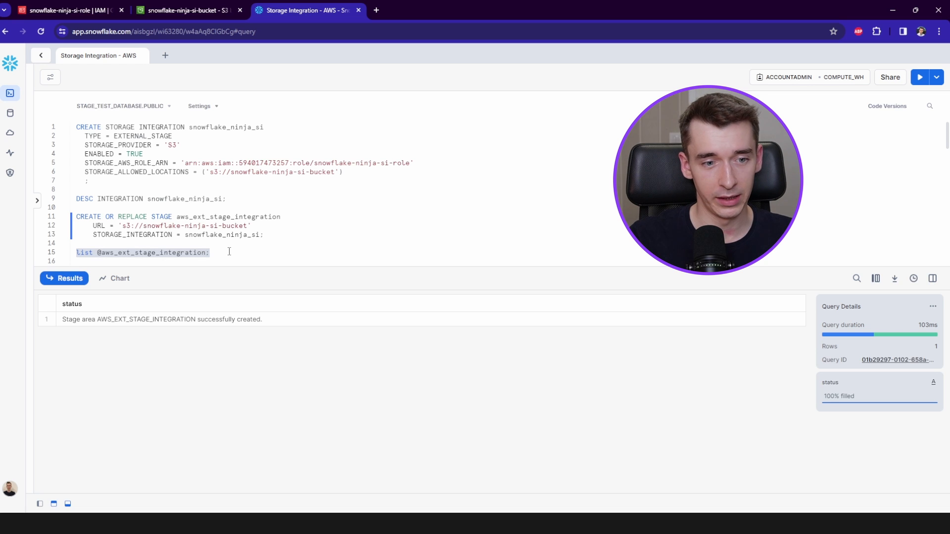
pyautogui.hotkey('ctrl', 'Return')
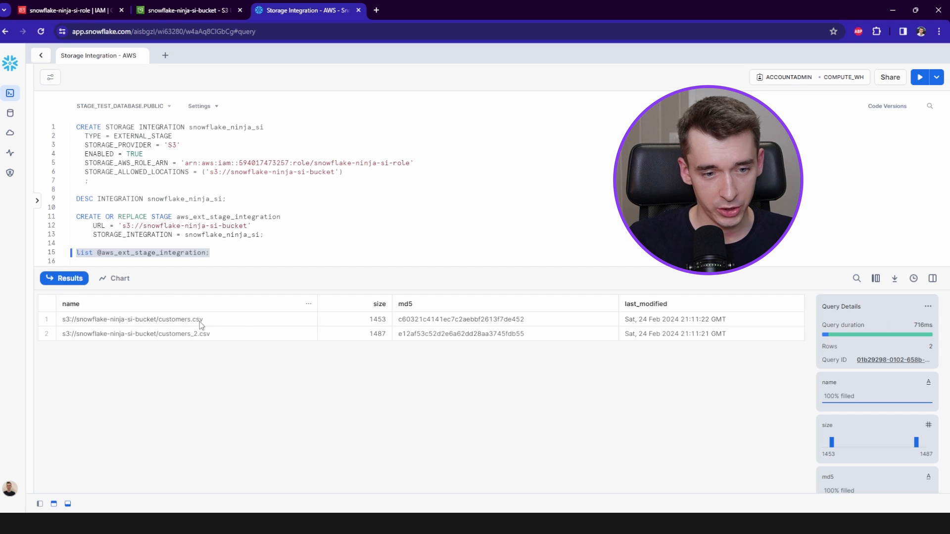
pyautogui.moveTo(245, 322); pyautogui.dragTo(247, 334)
pyautogui.click(295, 369)
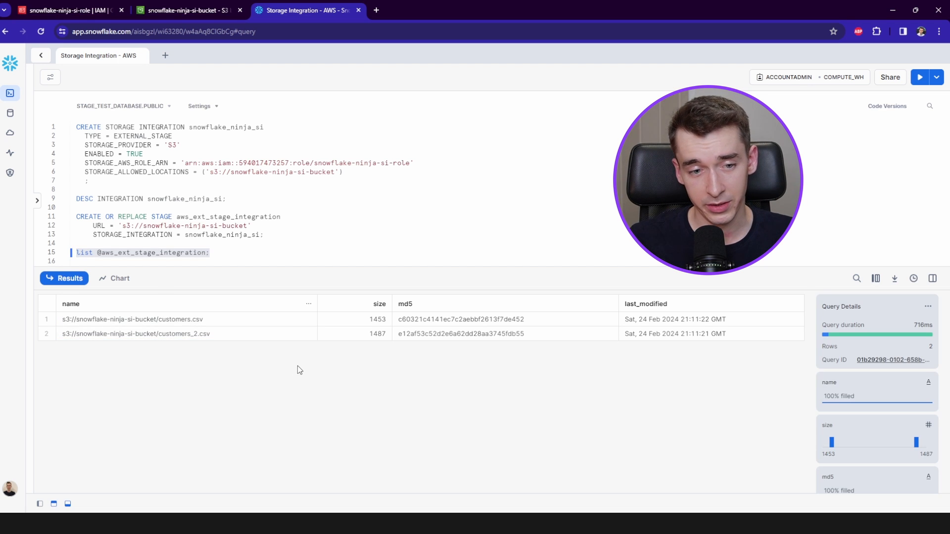
pyautogui.click(294, 254)
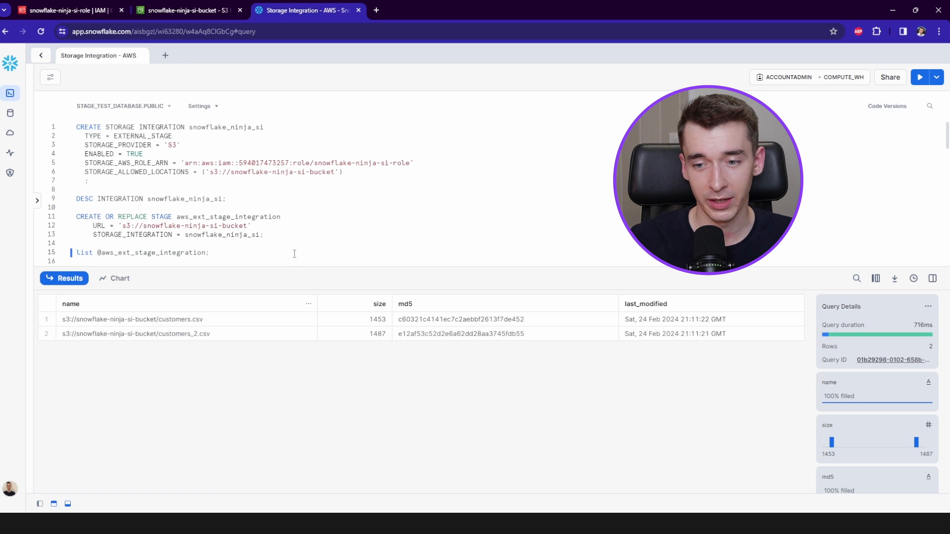